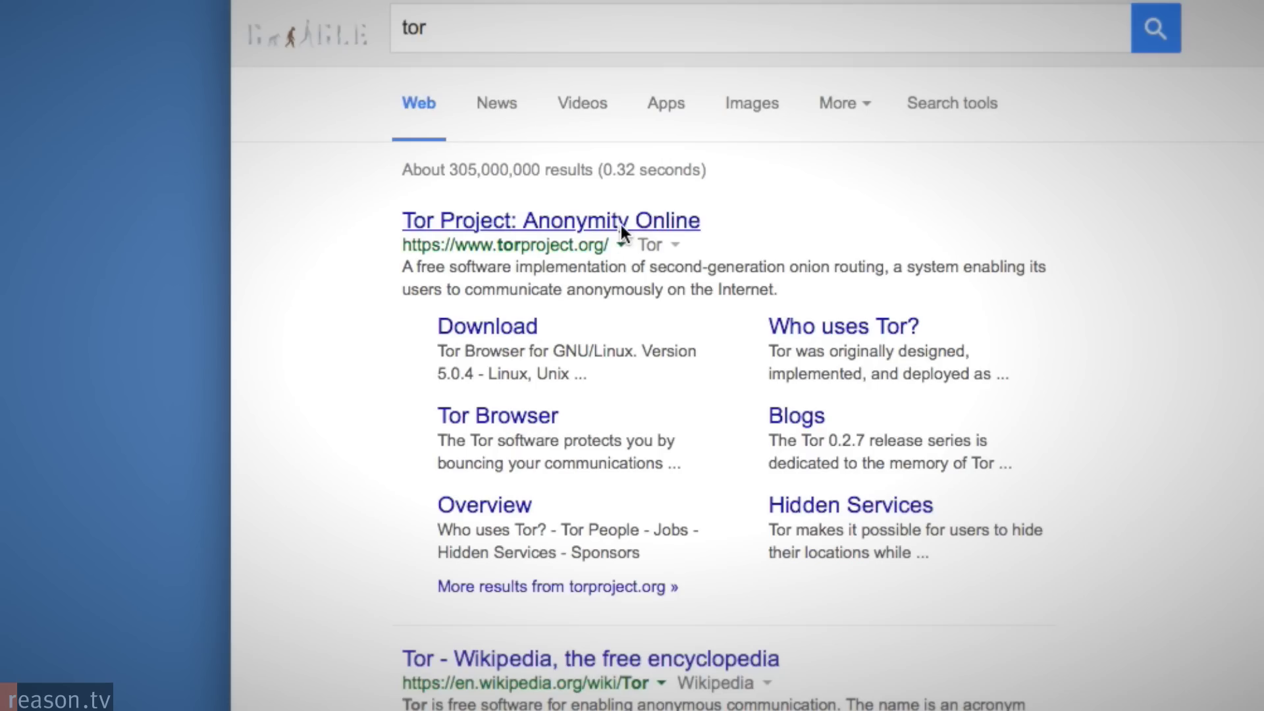
Open the 'Tor Project: Anonymity Online' result from the Google search for tor.
{"action": "left_click", "coordinate": [621, 224]}
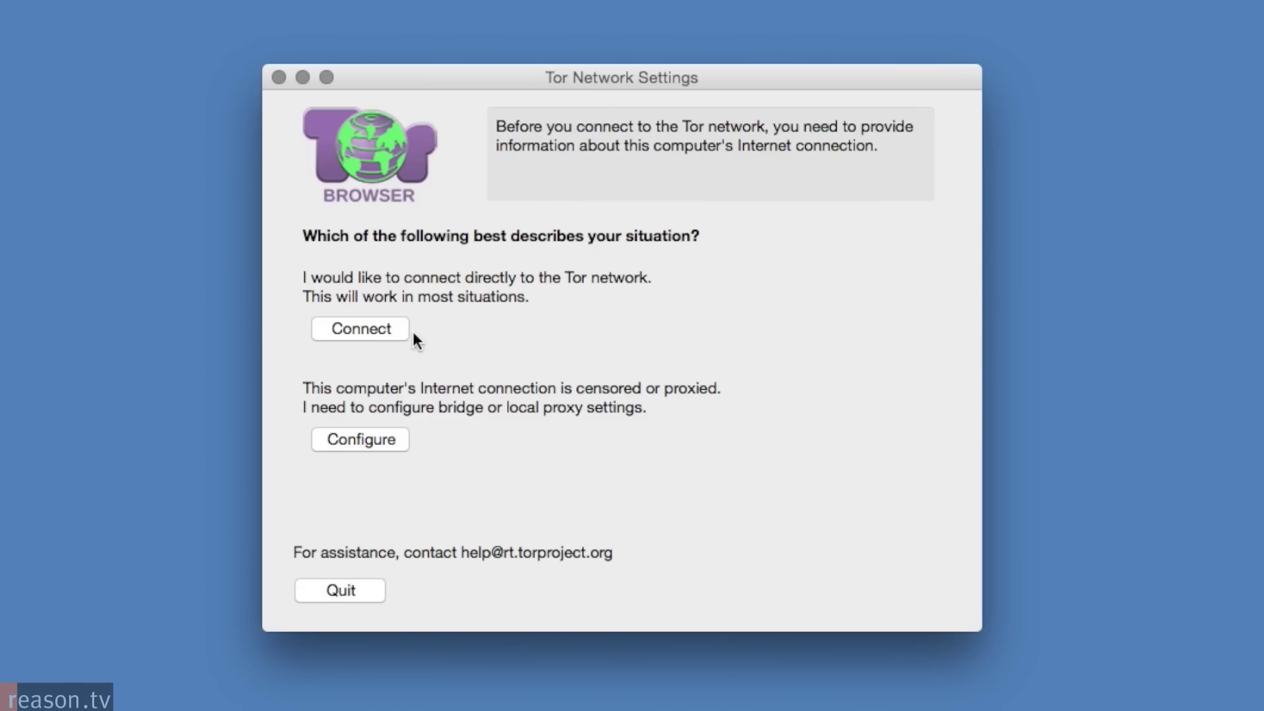
Connect Tor Browser directly to the Tor network from Tor Network Settings.
{"action": "left_click", "coordinate": [395, 331]}
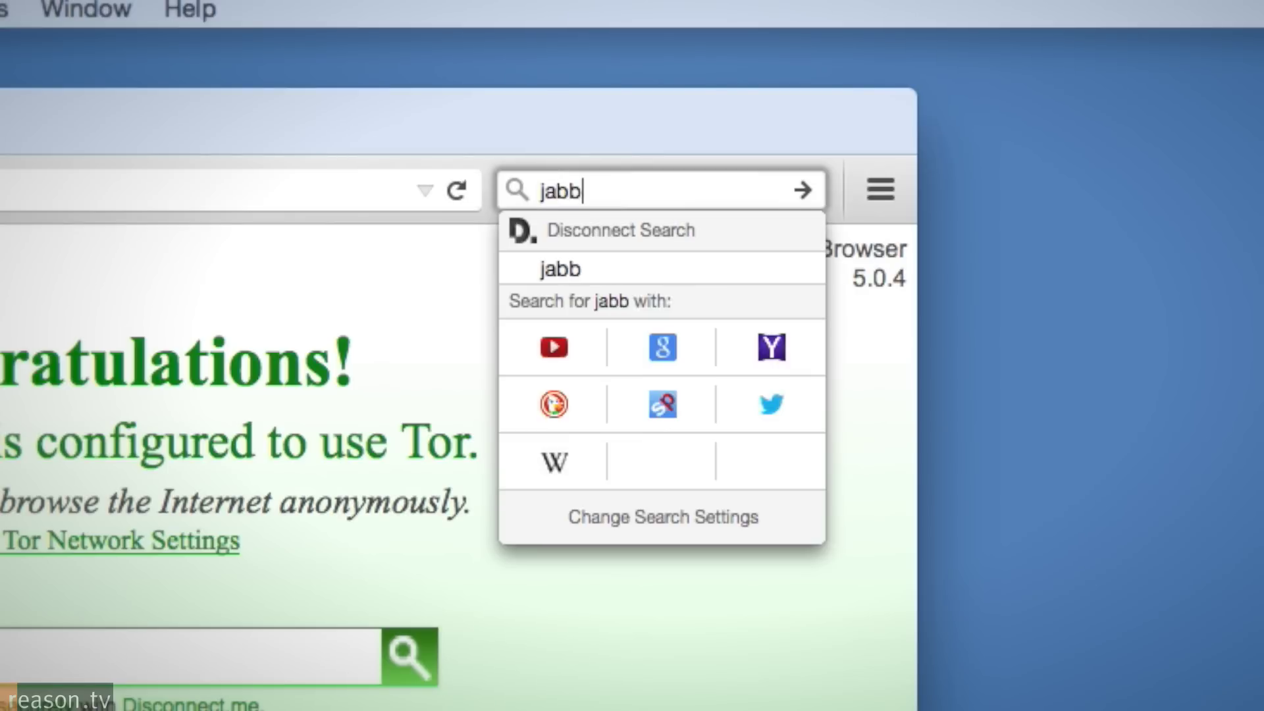
Search for 'jabber', open jabber.org and scroll the IM Observatory server list.
{"action": "type", "text": "er"}
{"action": "key", "text": "Return"}
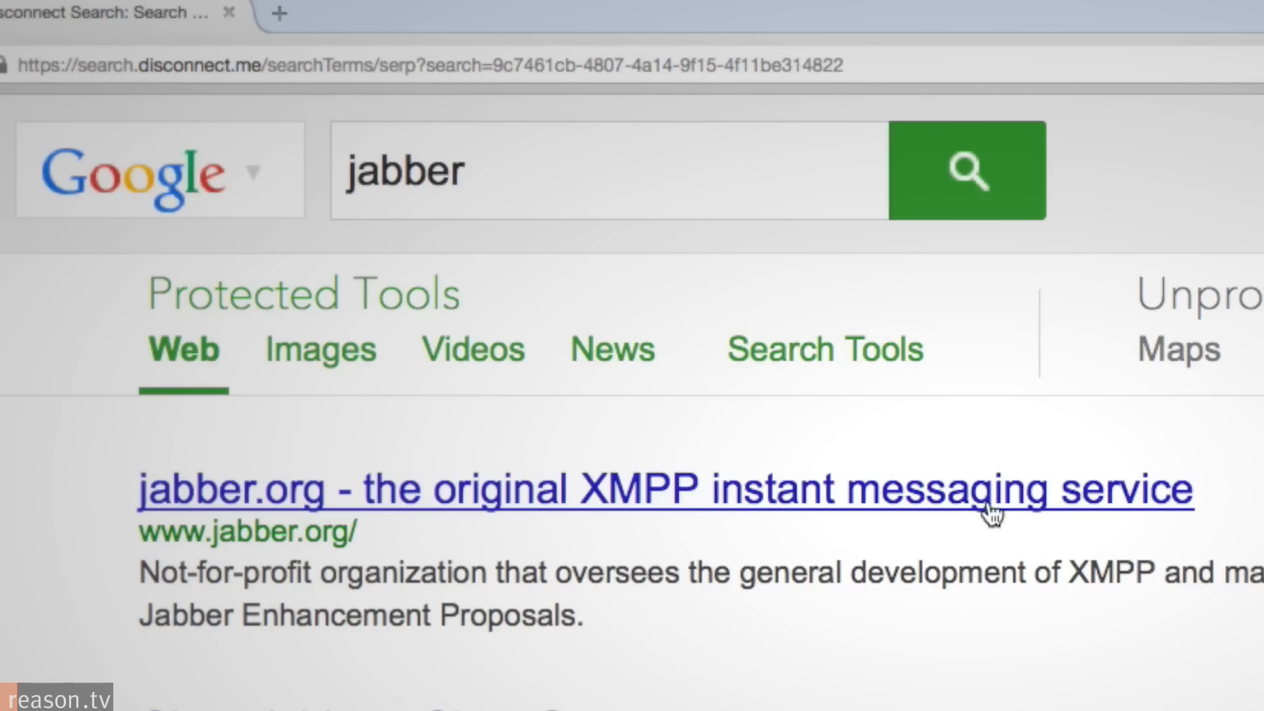
{"action": "left_click", "coordinate": [973, 502]}
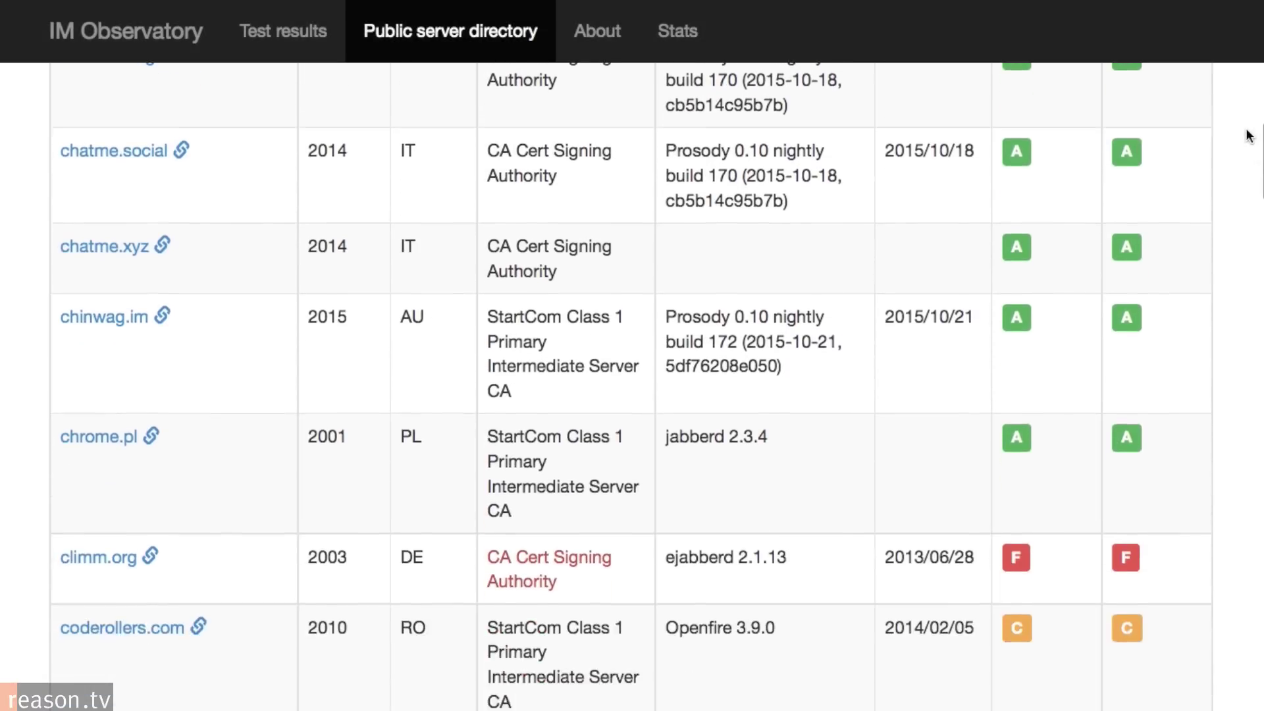
{"action": "scroll", "coordinate": [1249, 136], "scroll_direction": "down", "scroll_amount": 6}
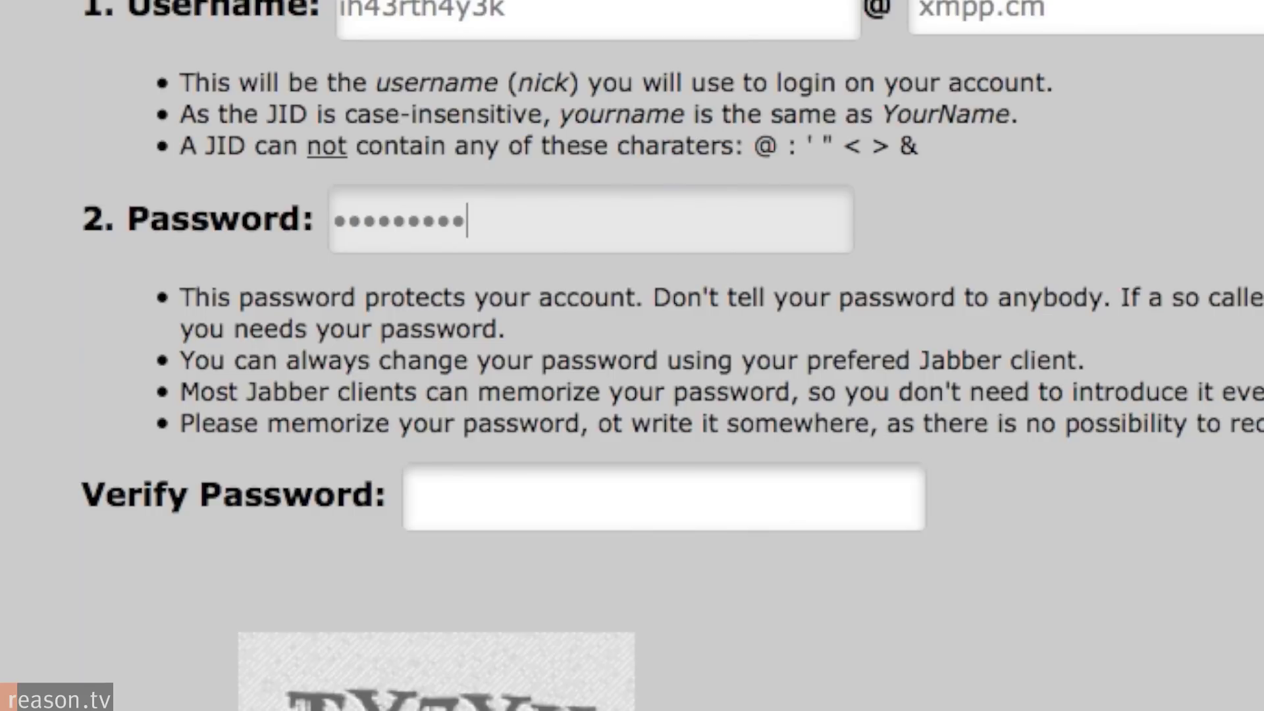
Register a new Jabber account on the xmpp.cm server with password and captcha.
{"action": "left_click", "coordinate": [421, 497]}
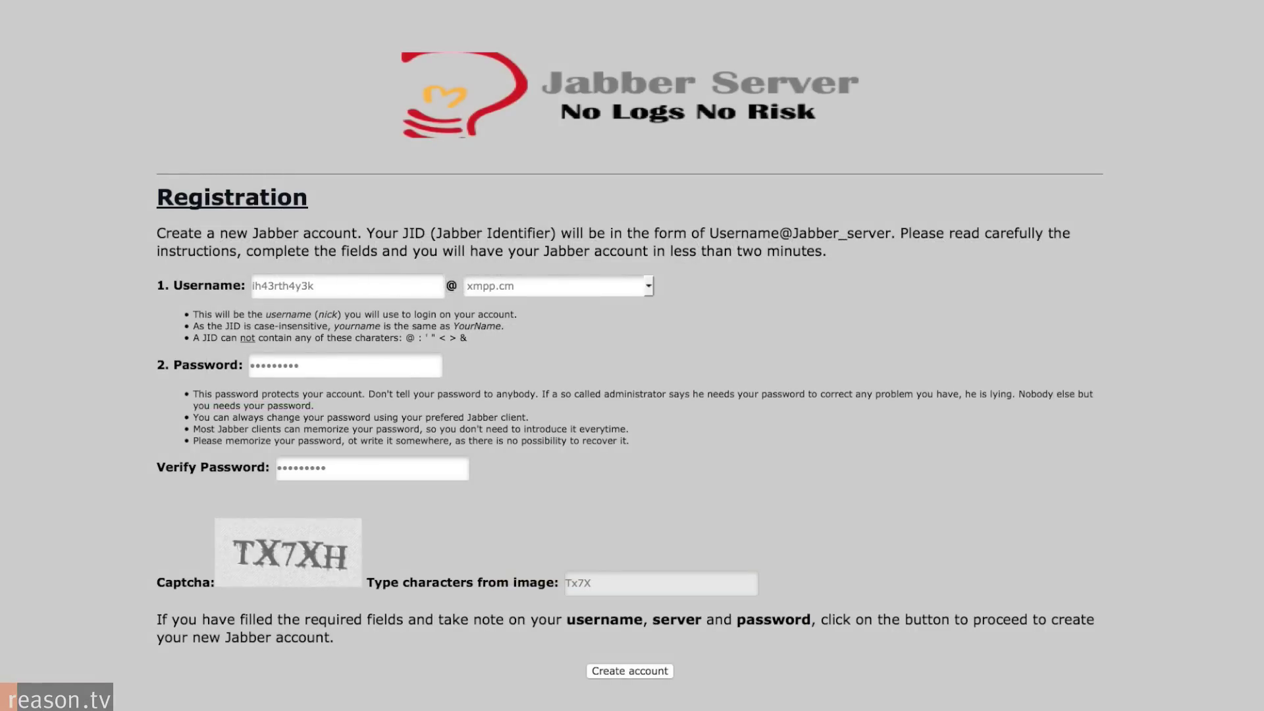
{"action": "key", "text": "Tab"}
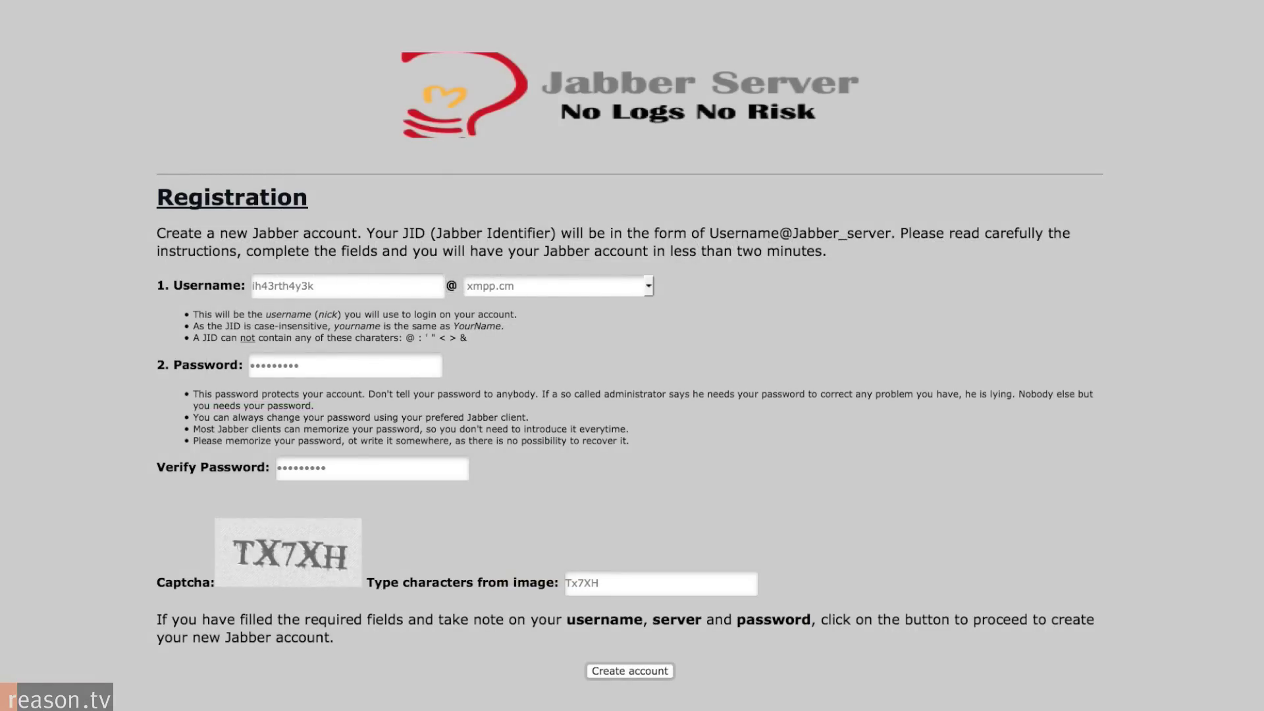
{"action": "key", "text": "Return"}
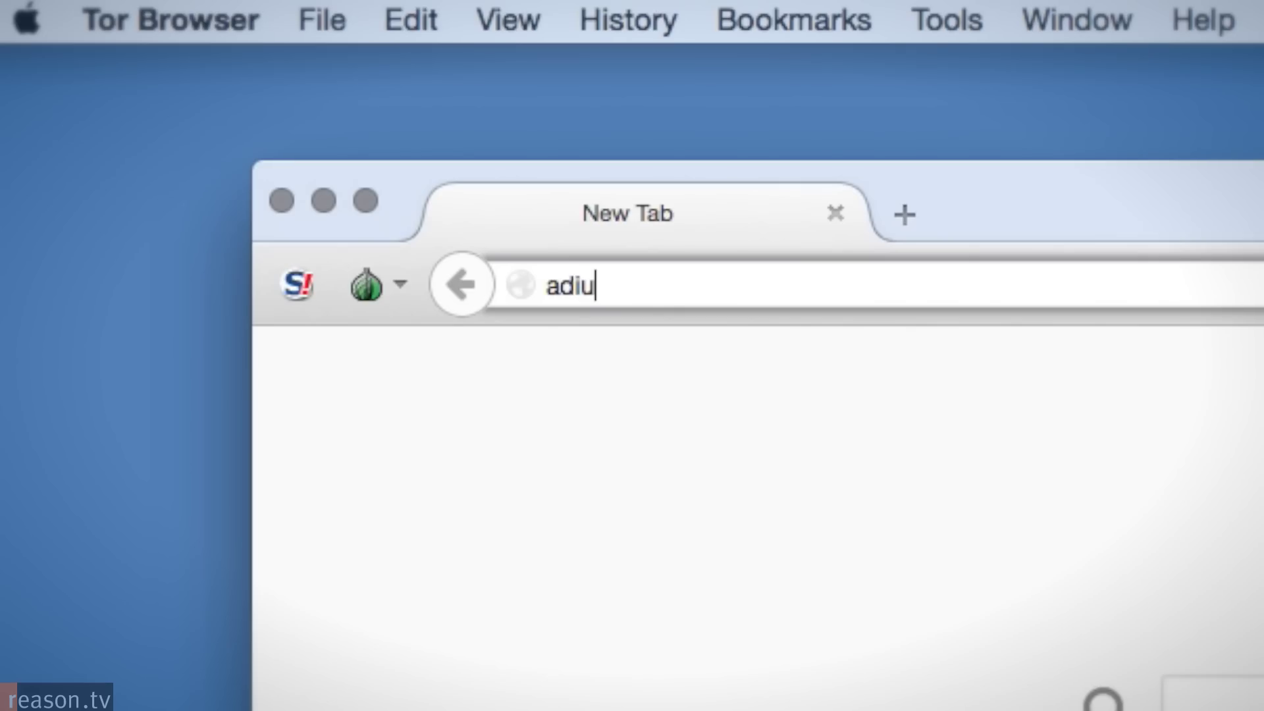
Download Adium from adium.im and copy it into the Applications folder.
{"action": "key", "text": "Return"}
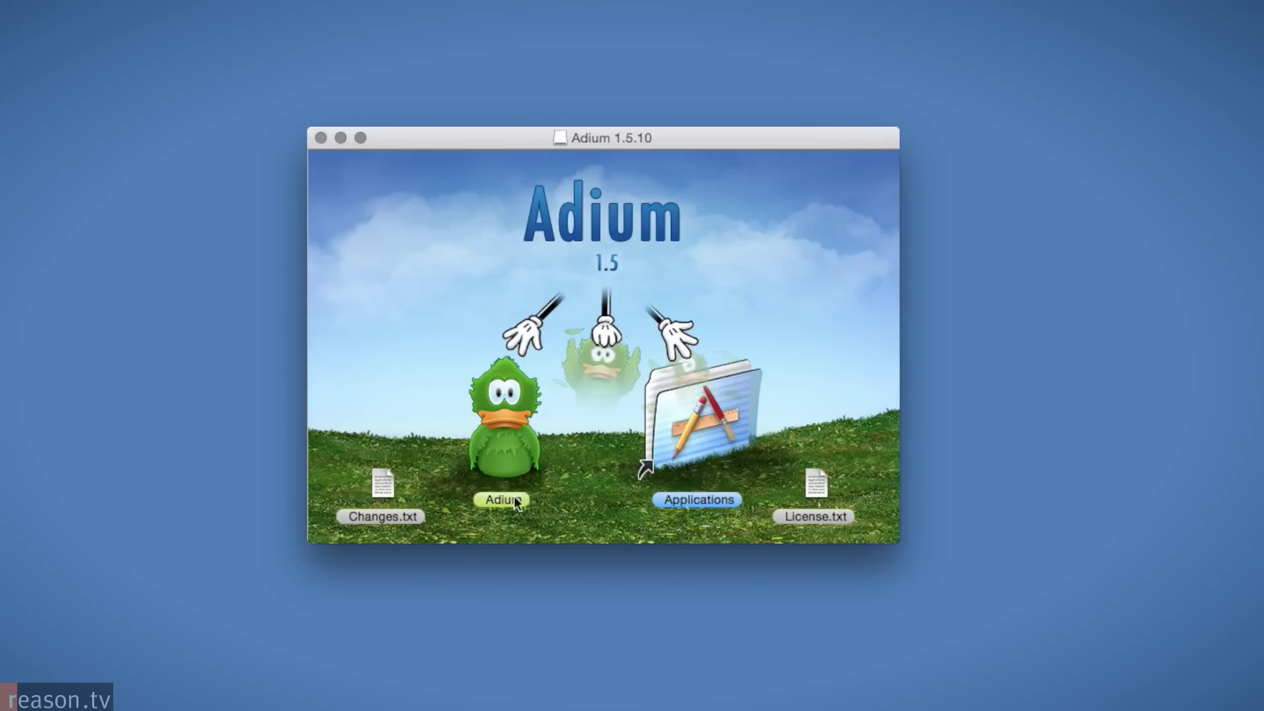
{"action": "left_click_drag", "start_coordinate": [515, 504], "coordinate": [684, 409]}
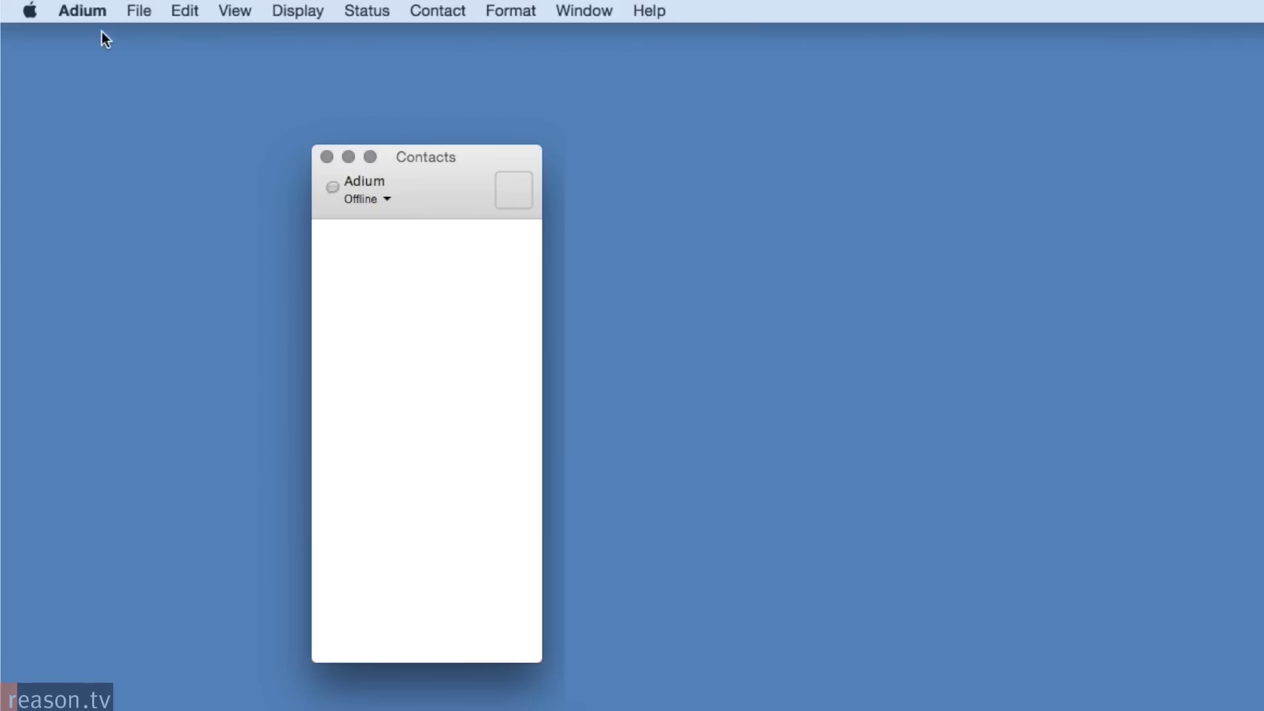
Start adding a new Jabber account from Adium's Preferences Accounts pane.
{"action": "left_click", "coordinate": [89, 11]}
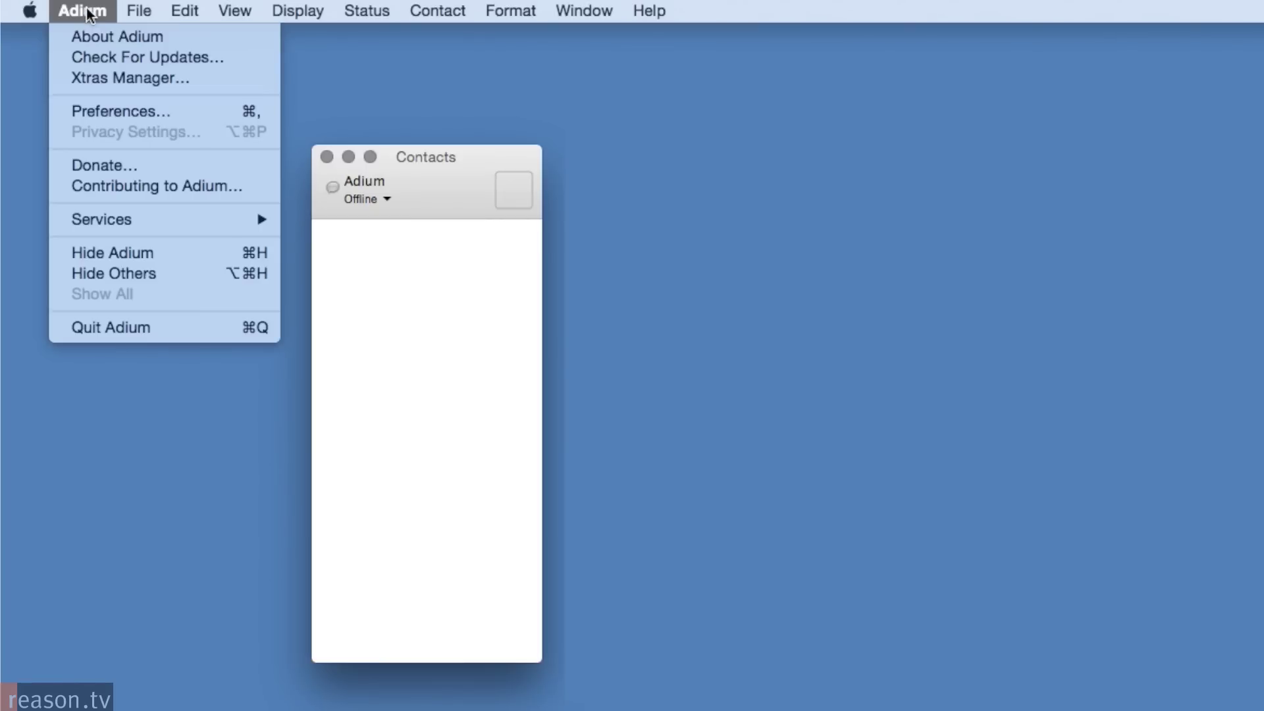
{"action": "left_click", "coordinate": [96, 107]}
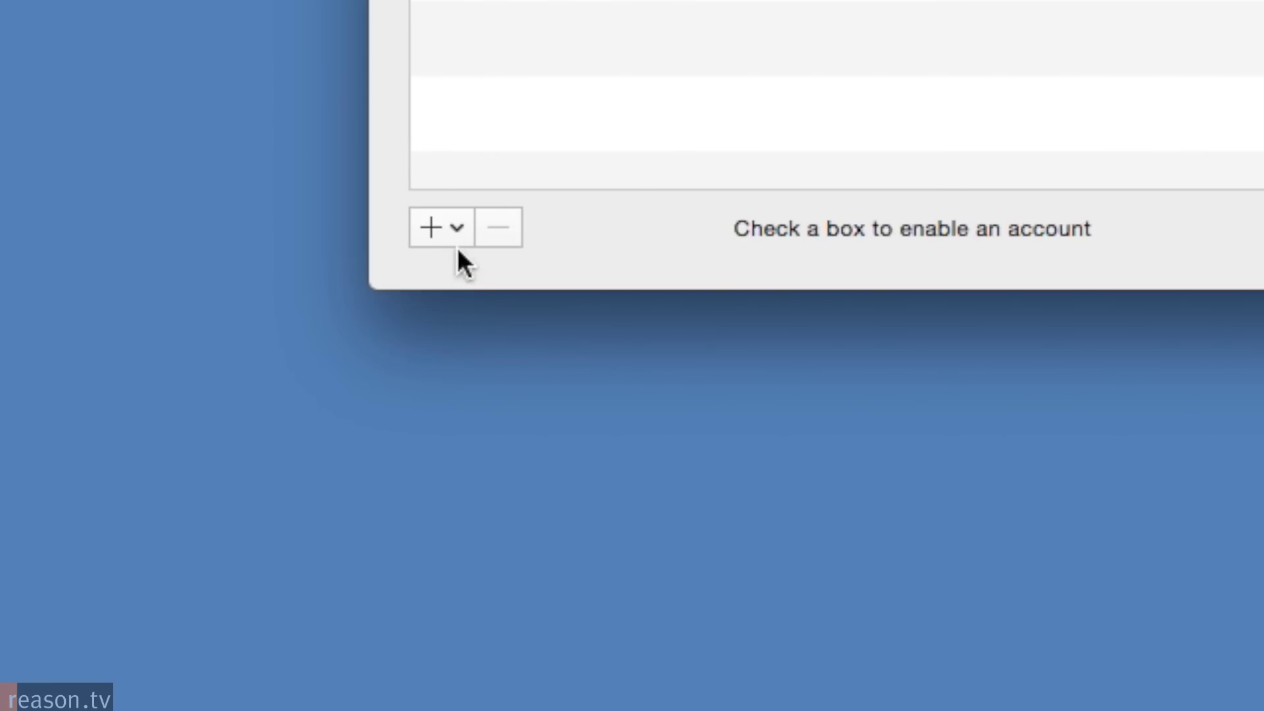
{"action": "left_click", "coordinate": [434, 229]}
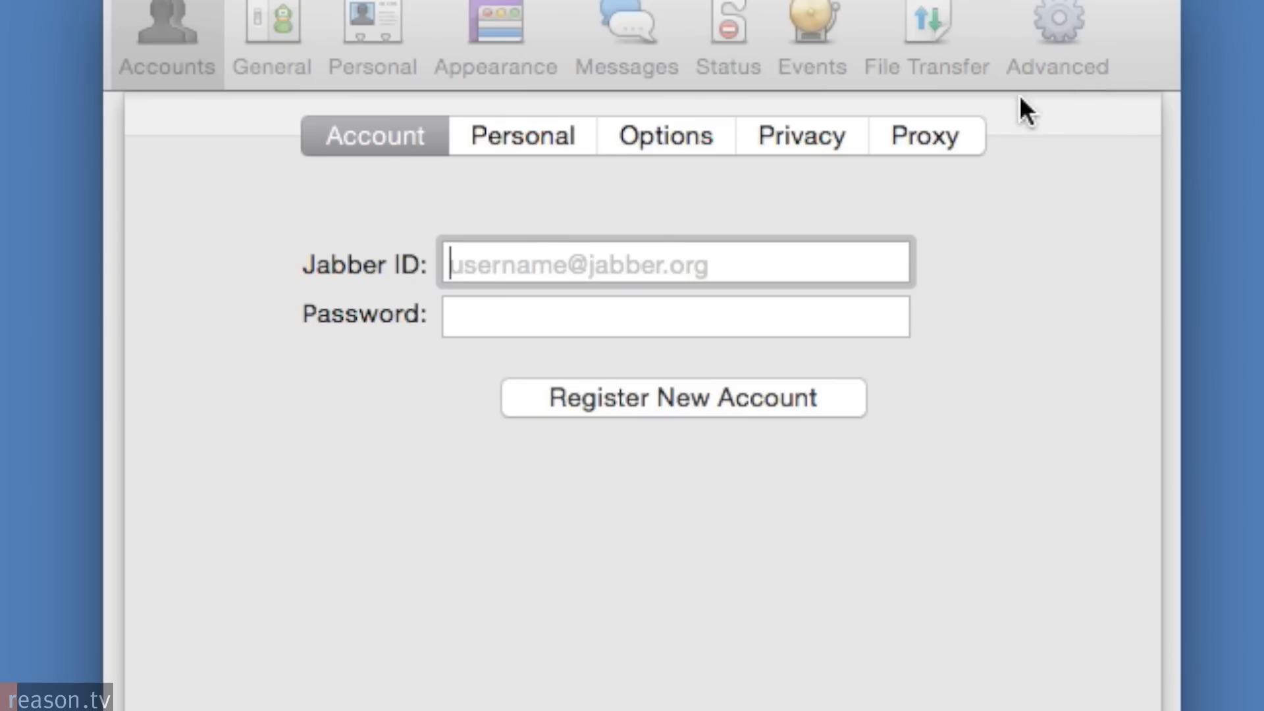
Enable a SOCKS5 proxy for the account at 127.0.0.1, port 9150.
{"action": "left_click", "coordinate": [943, 133]}
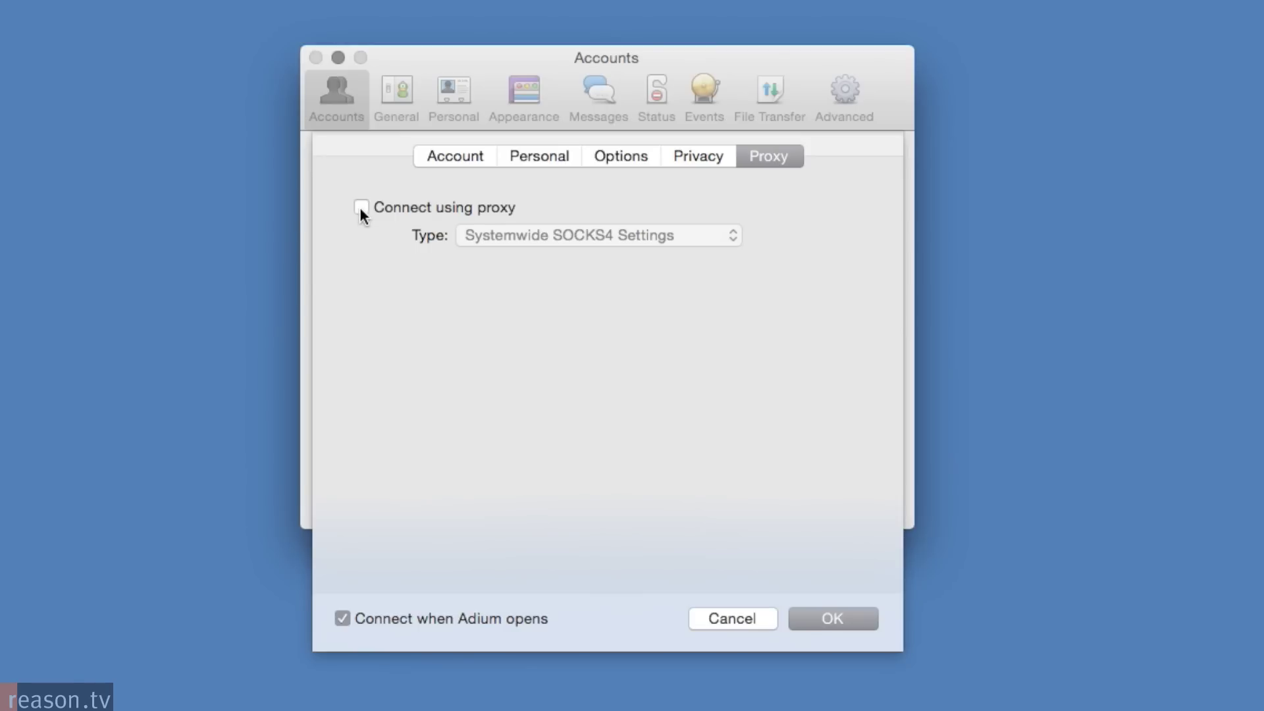
{"action": "left_click", "coordinate": [360, 208]}
{"action": "left_click", "coordinate": [732, 235]}
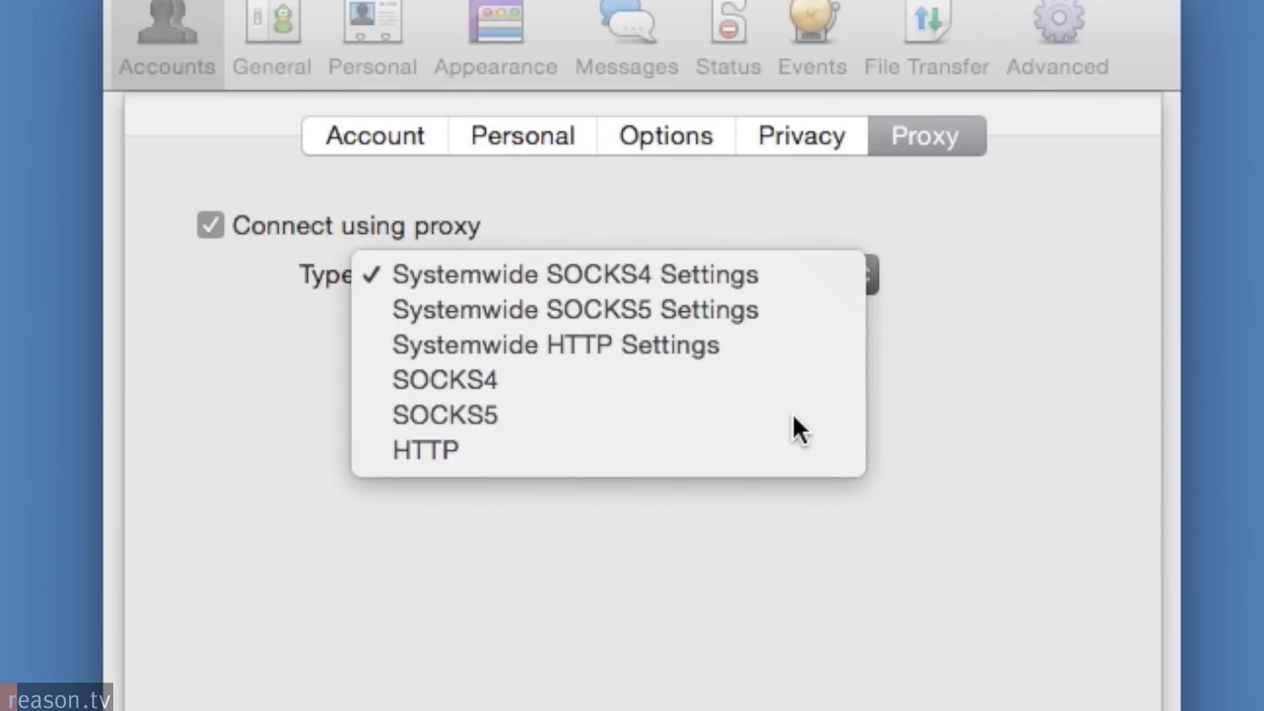
{"action": "left_click", "coordinate": [794, 418]}
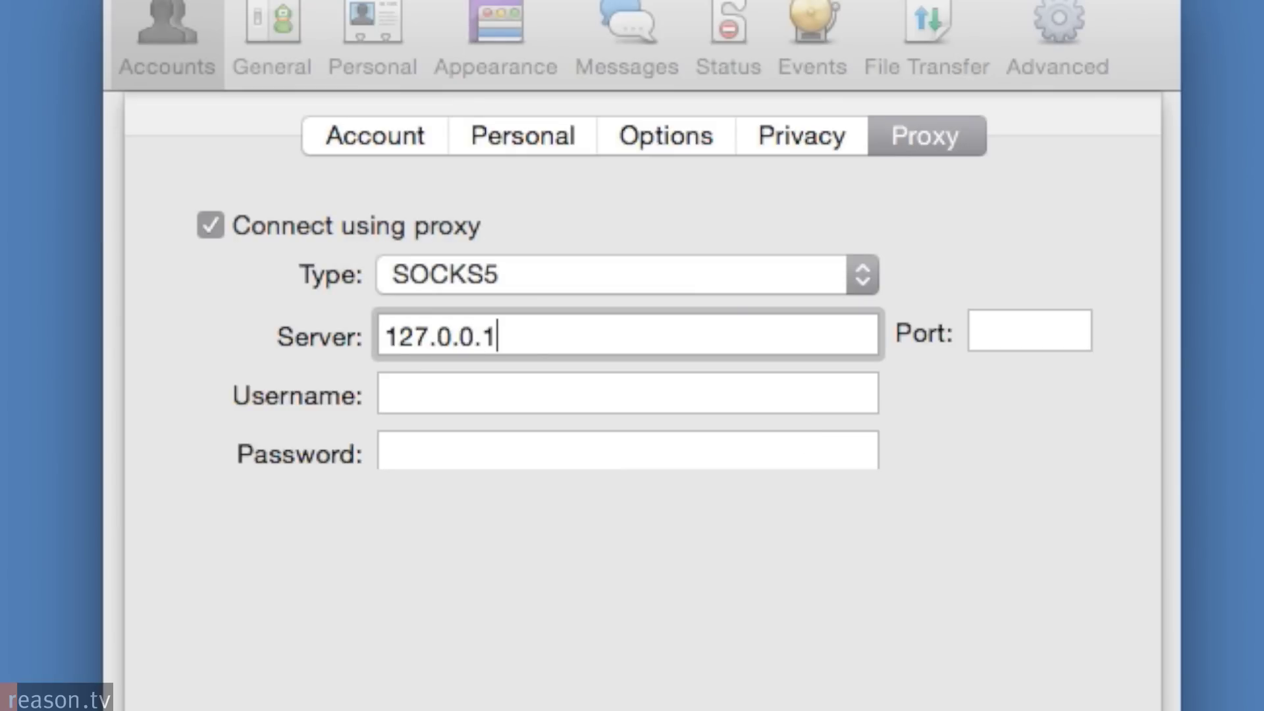
{"action": "type", "text": "127.0.0.1"}
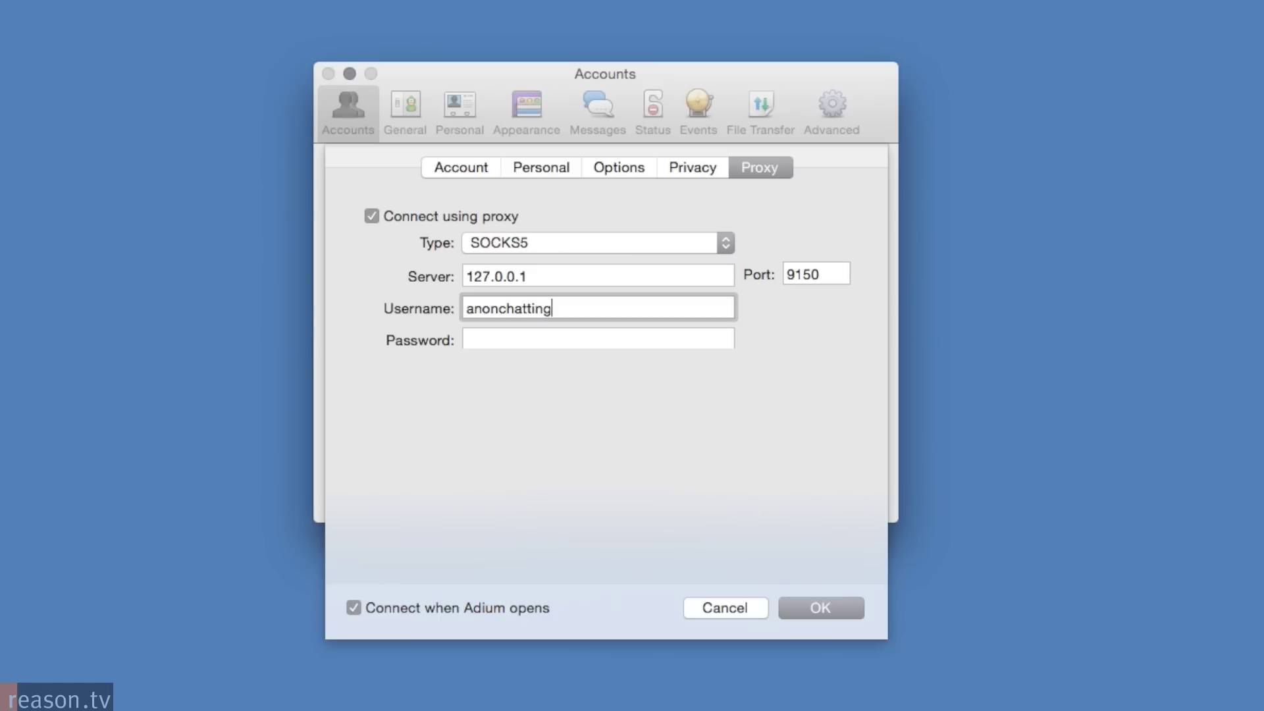
{"action": "key", "text": "Tab"}
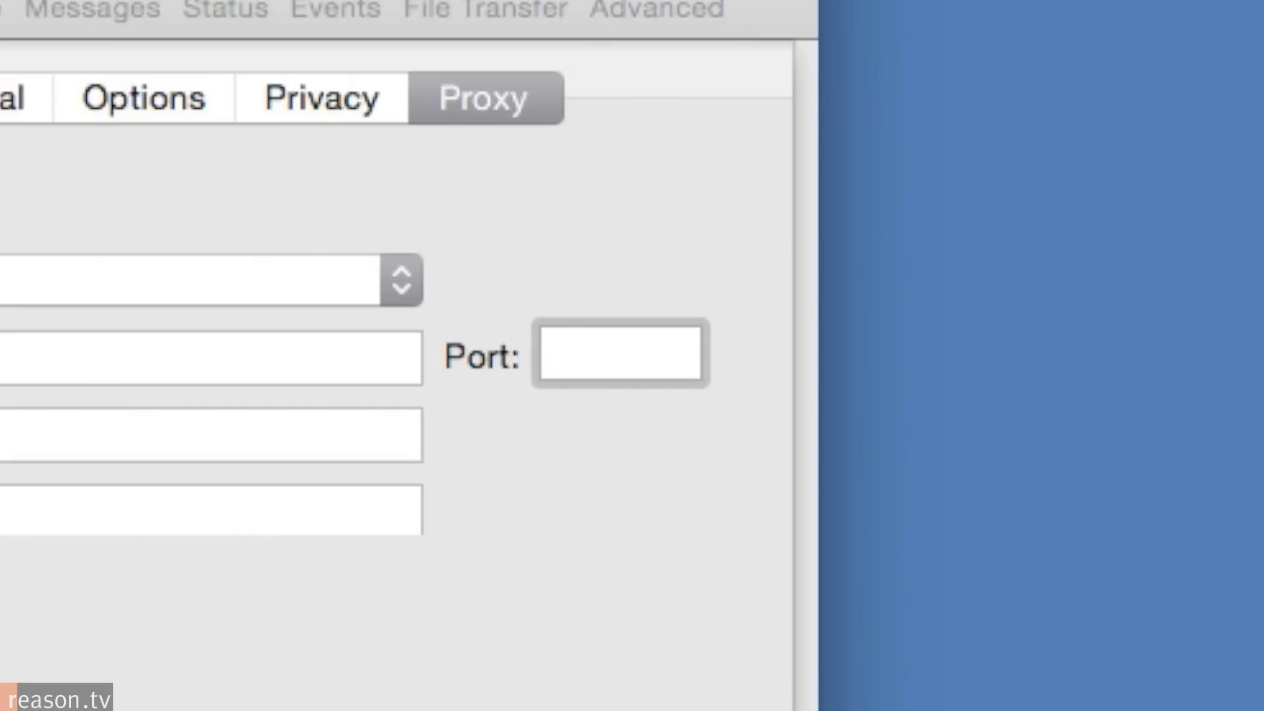
{"action": "type", "text": "9150"}
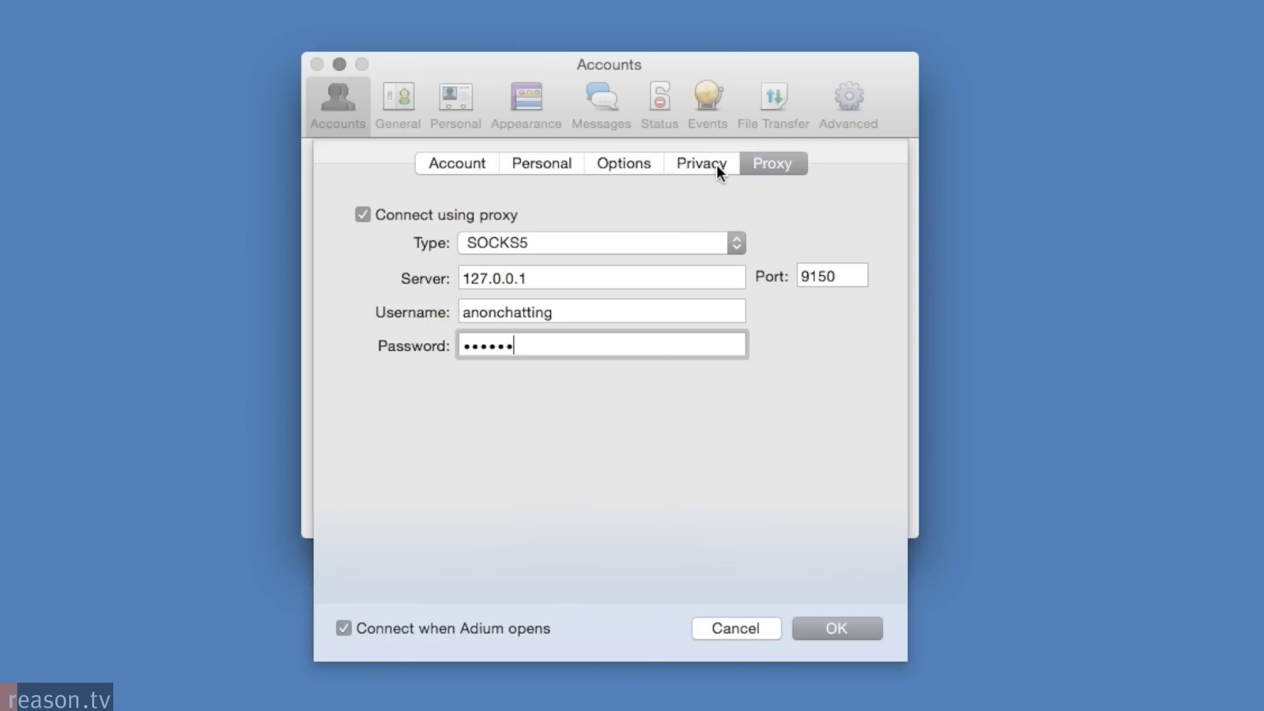
Set the account's encryption to force encryption and refuse plaintext chats.
{"action": "left_click", "coordinate": [716, 164]}
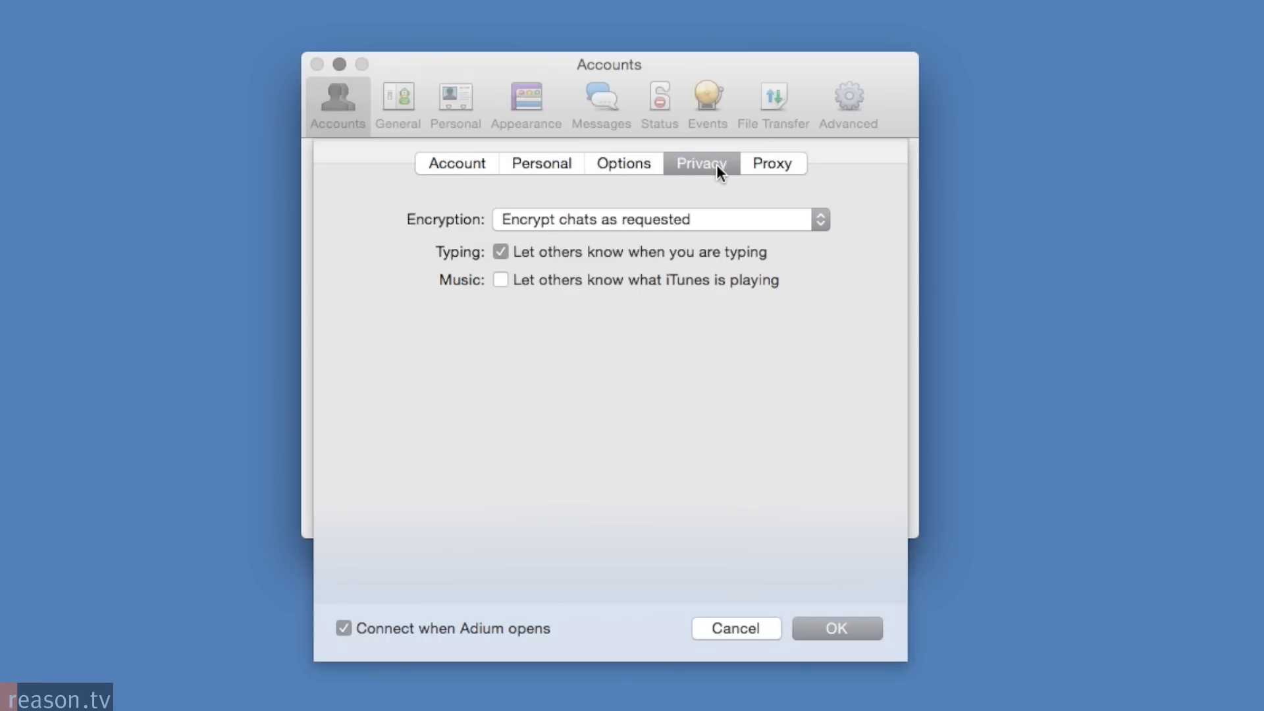
{"action": "left_click", "coordinate": [761, 221]}
{"action": "left_click", "coordinate": [761, 253]}
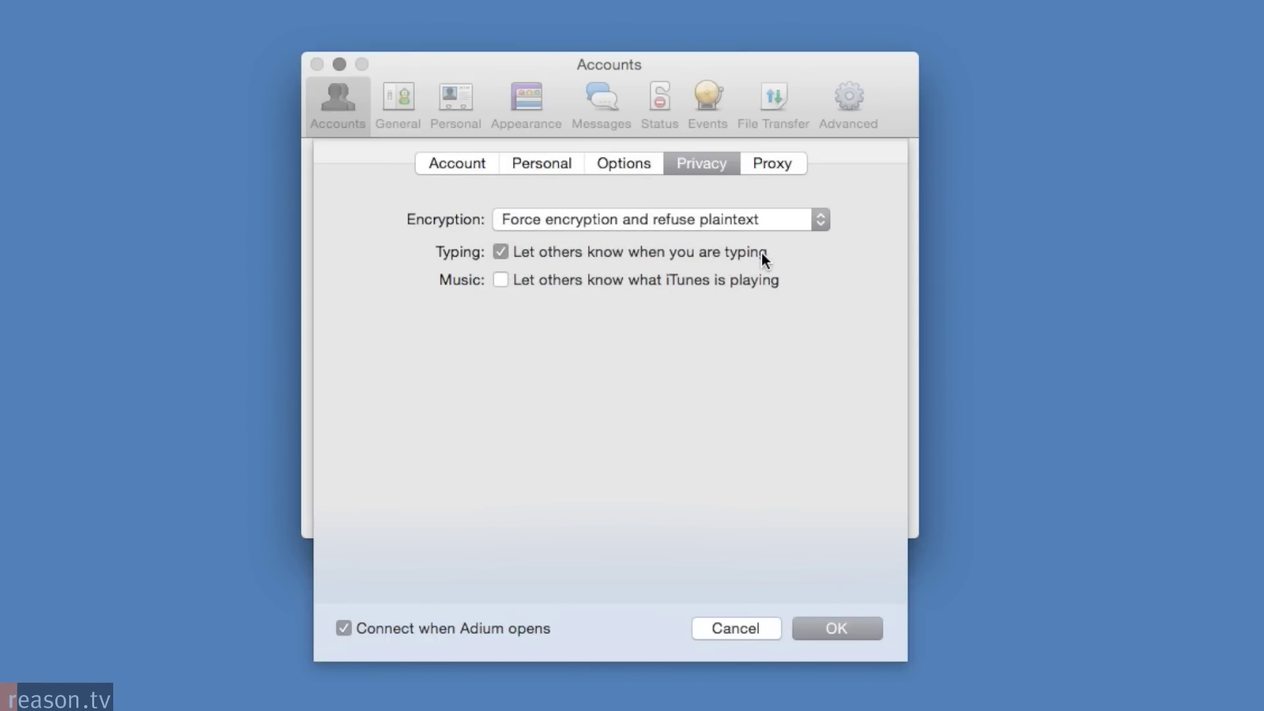
Set the account resource to 'anonymous' and require SSL/TLS.
{"action": "left_click", "coordinate": [624, 163]}
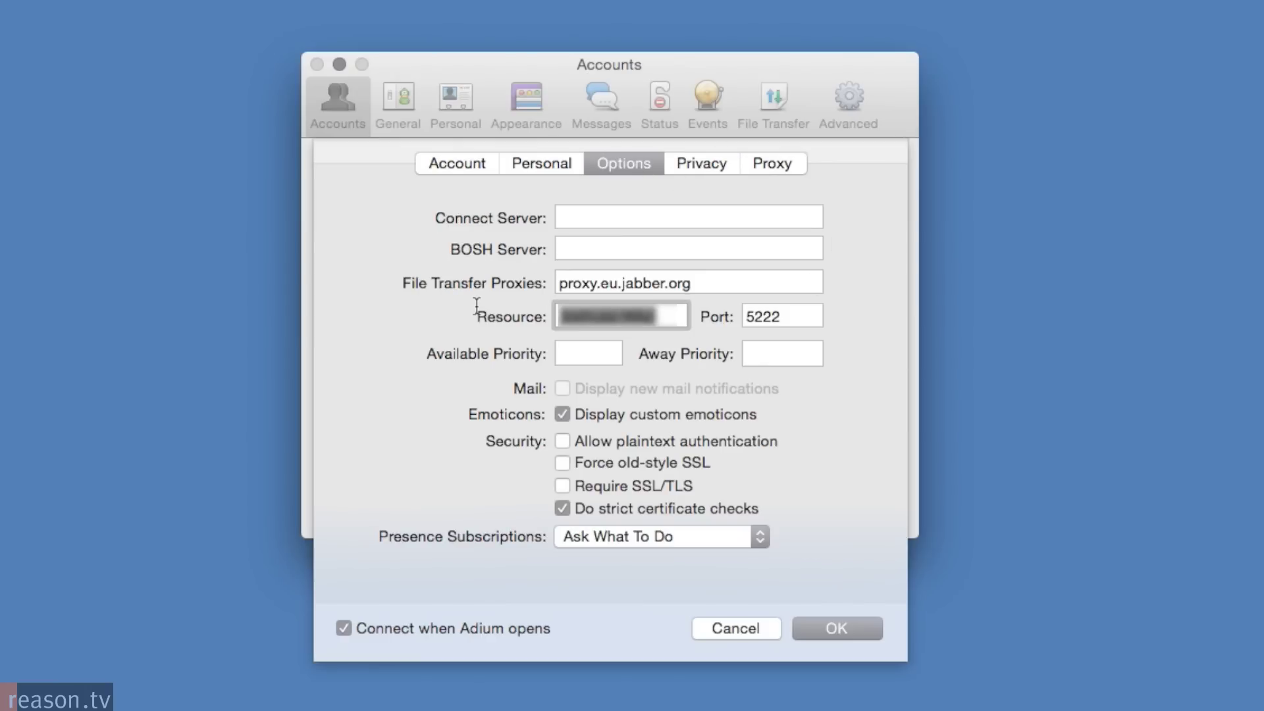
{"action": "type", "text": "anonymou"}
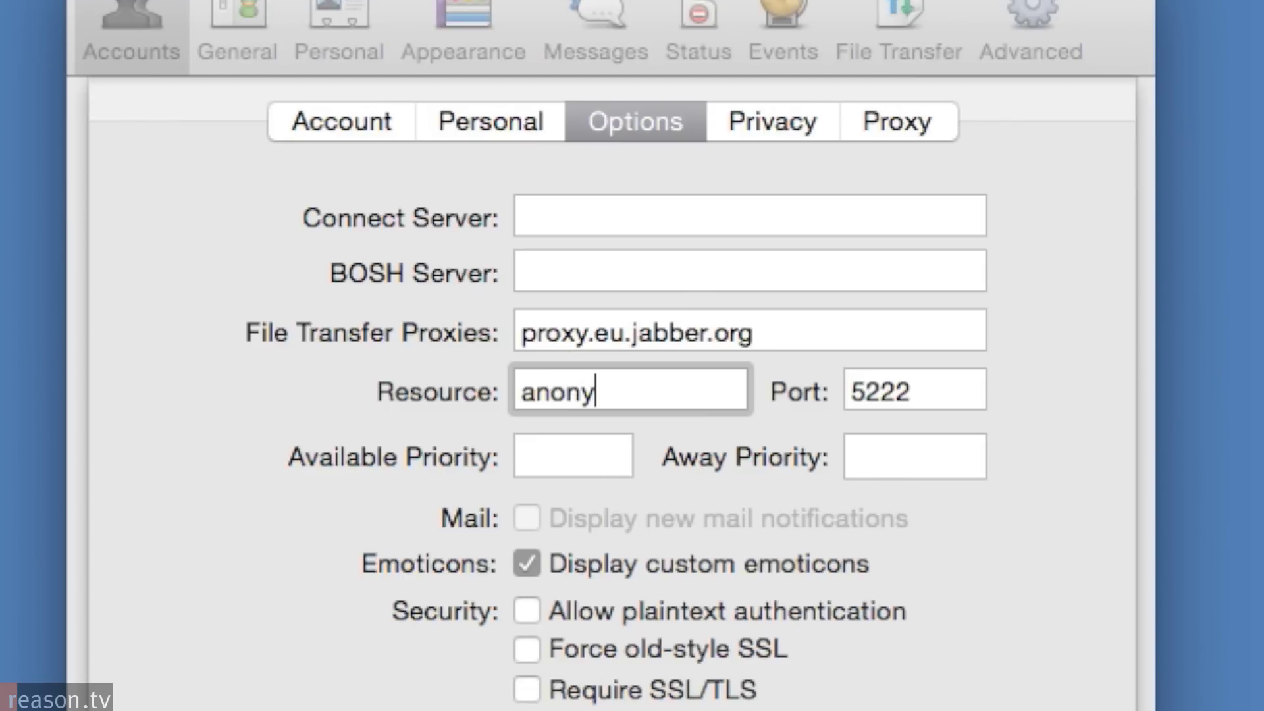
{"action": "type", "text": "s"}
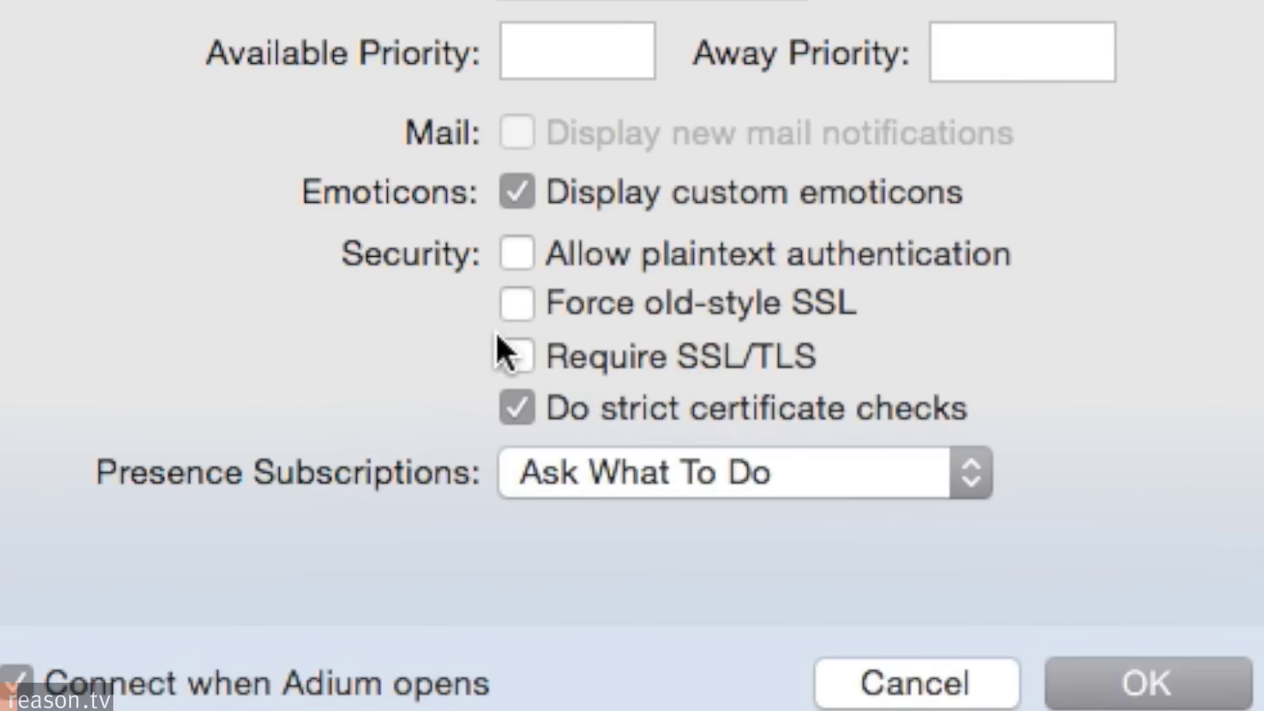
{"action": "left_click", "coordinate": [512, 354]}
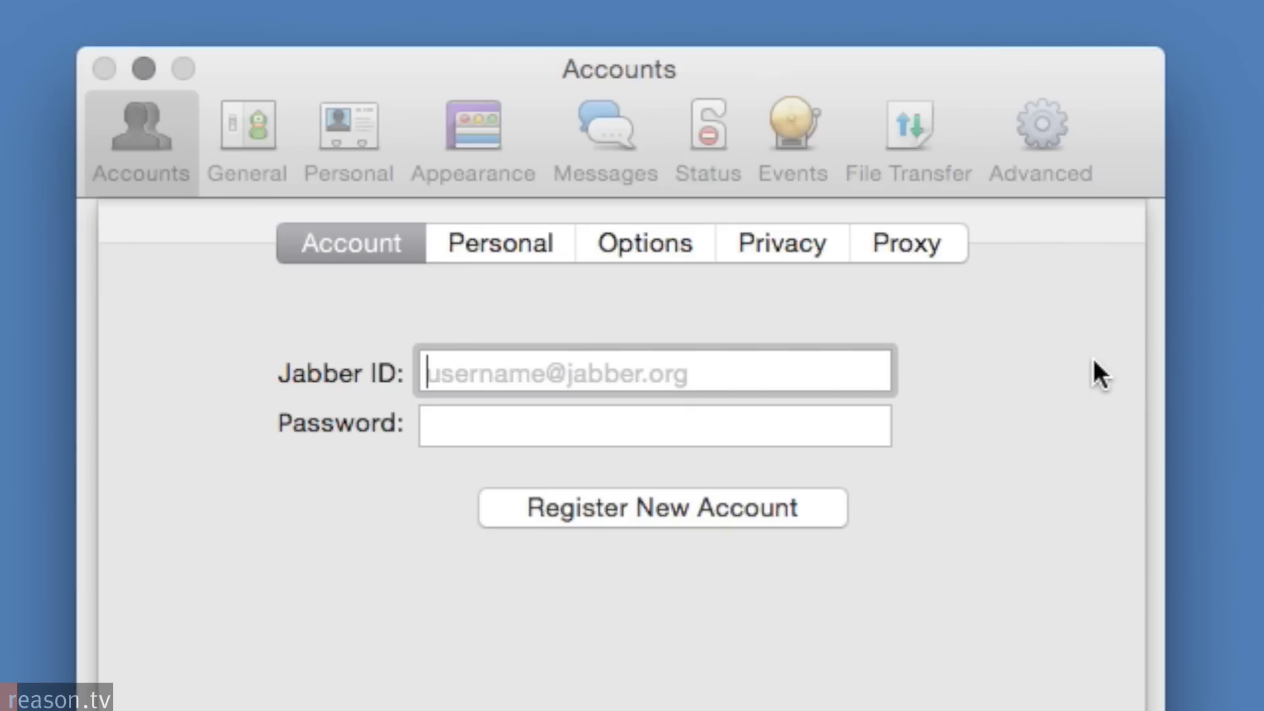
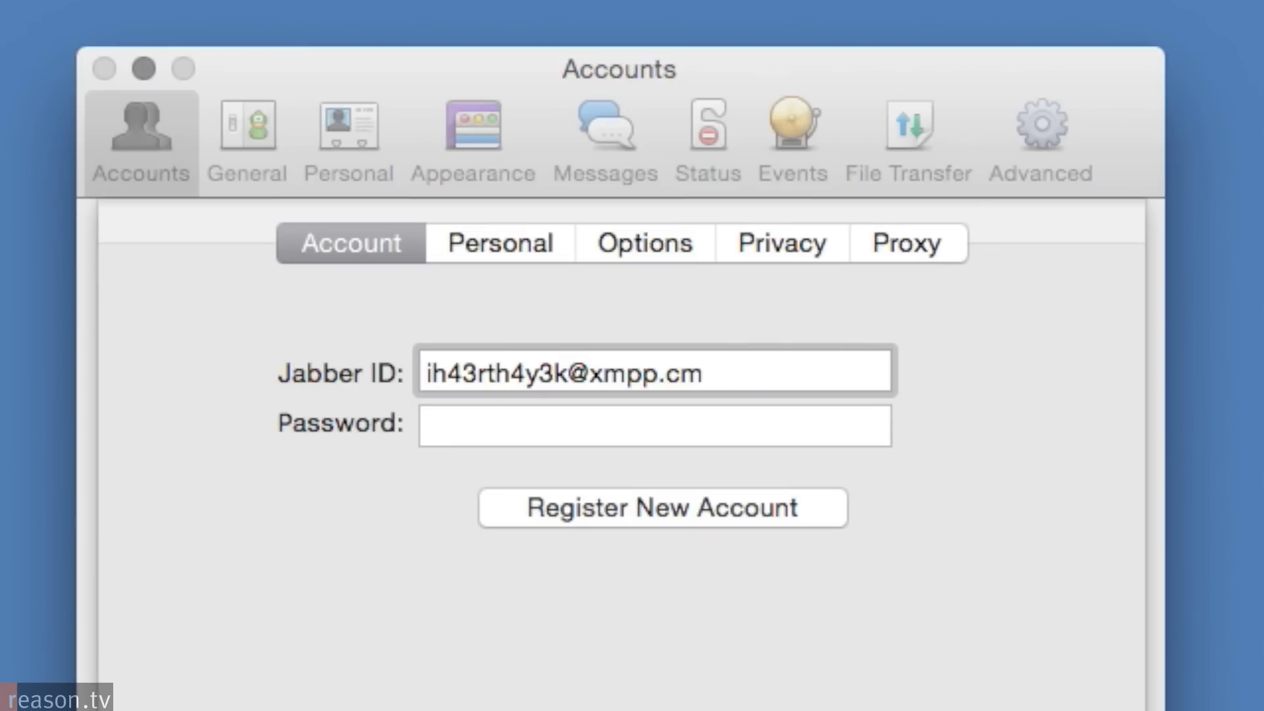
Enter the new xmpp.cm Jabber ID and the account password.
{"action": "key", "text": "Tab"}
{"action": "type", "text": "•••••••••"}
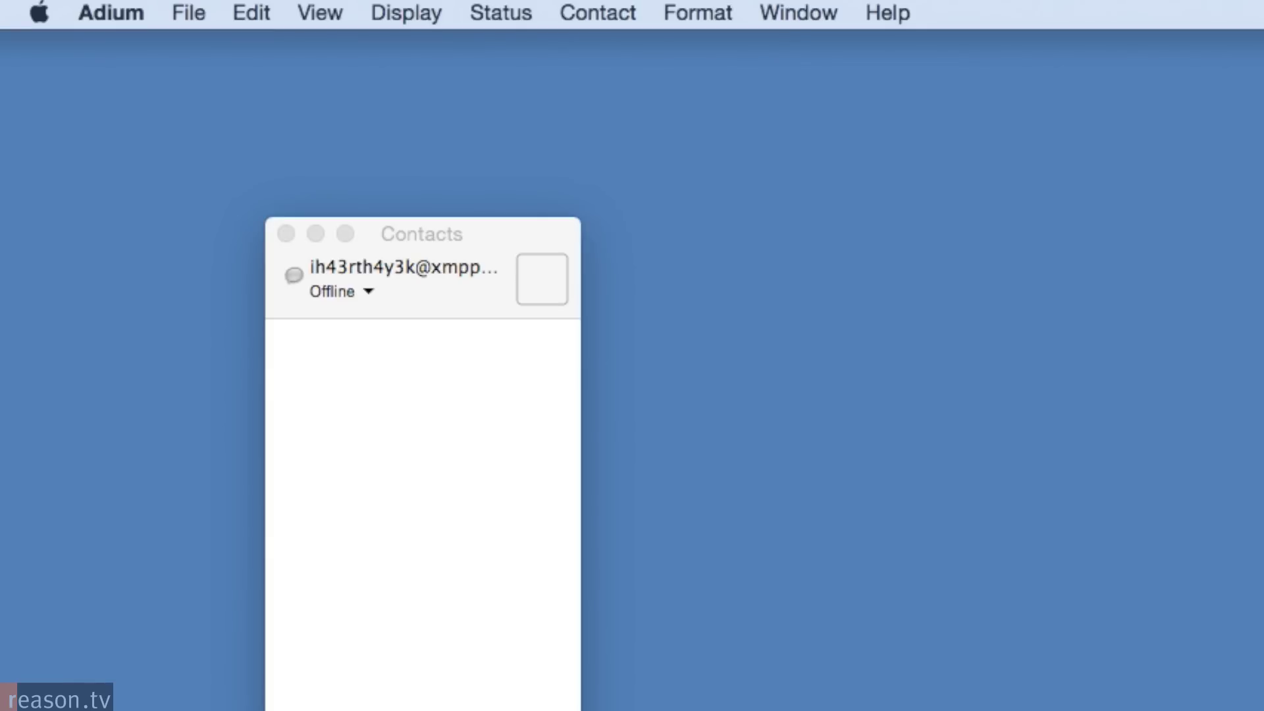
Open the Offline status pop-up twice, leaving the account offline.
{"action": "left_click", "coordinate": [361, 294]}
{"action": "left_click", "coordinate": [364, 318]}
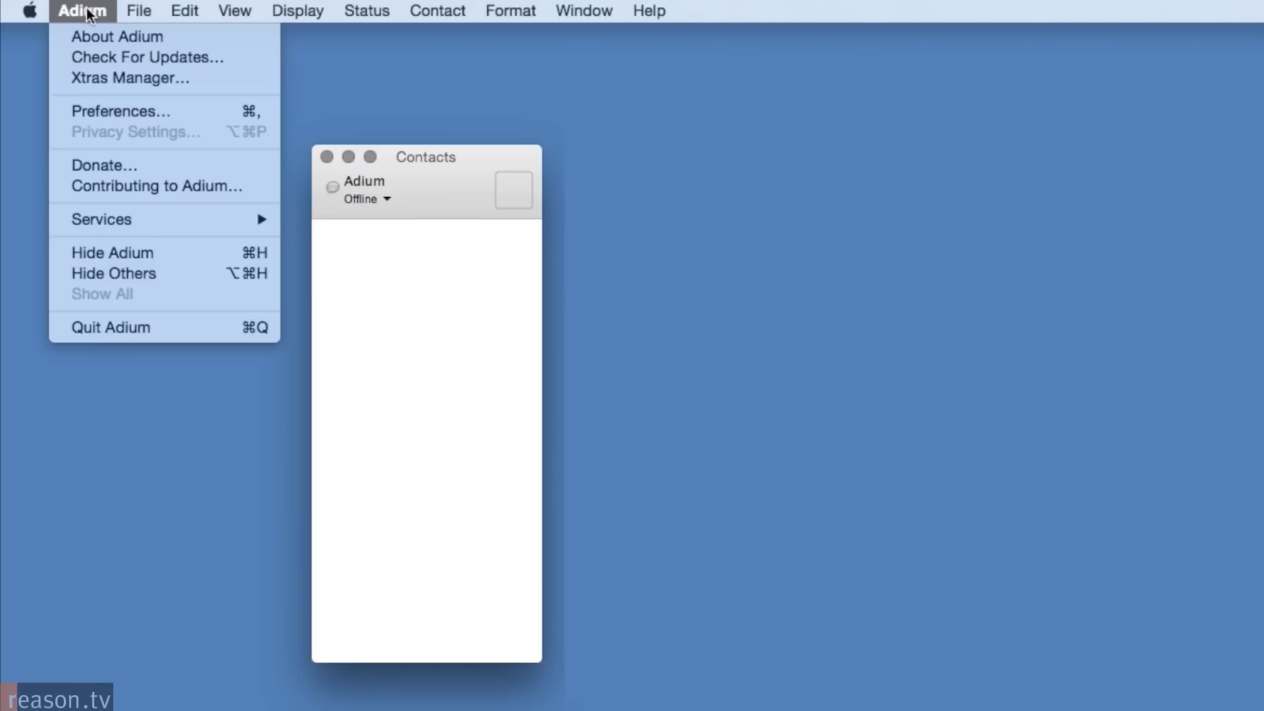
Generate an OTR private key for the Jabber account in Adium's Advanced > Encryption preferences.
{"action": "left_click", "coordinate": [96, 106]}
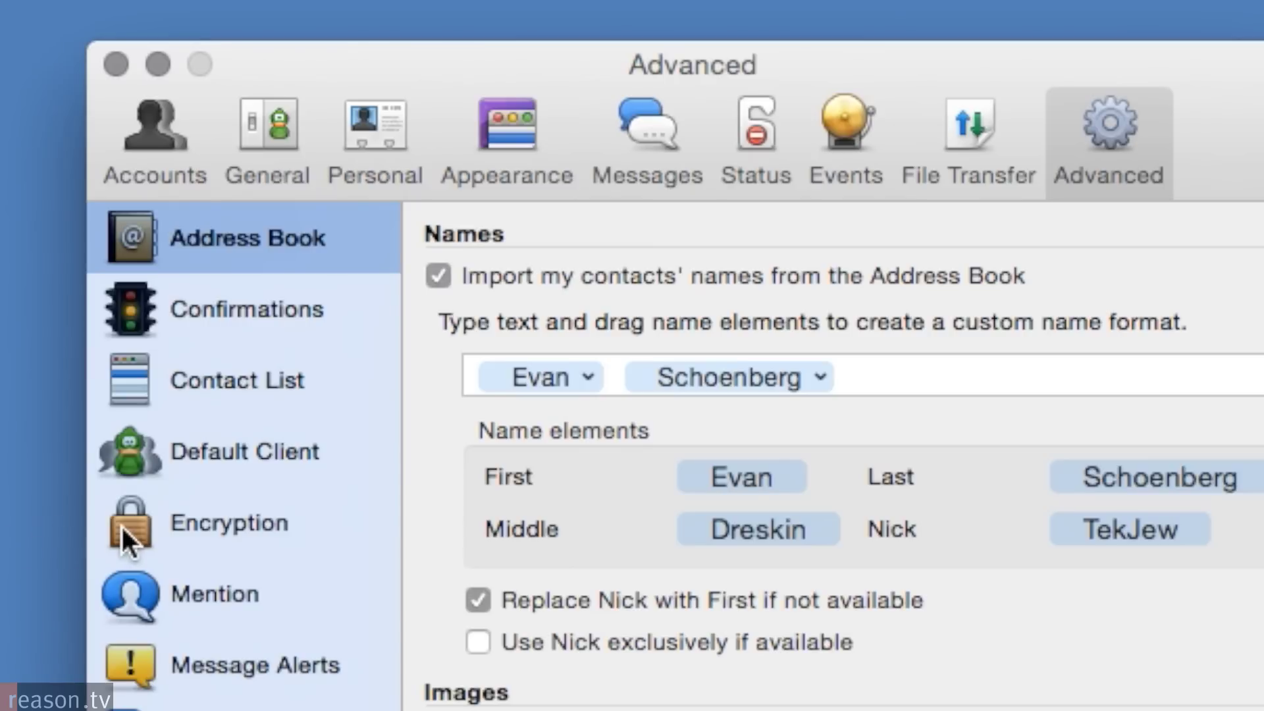
{"action": "left_click", "coordinate": [632, 404]}
{"action": "left_click", "coordinate": [824, 291]}
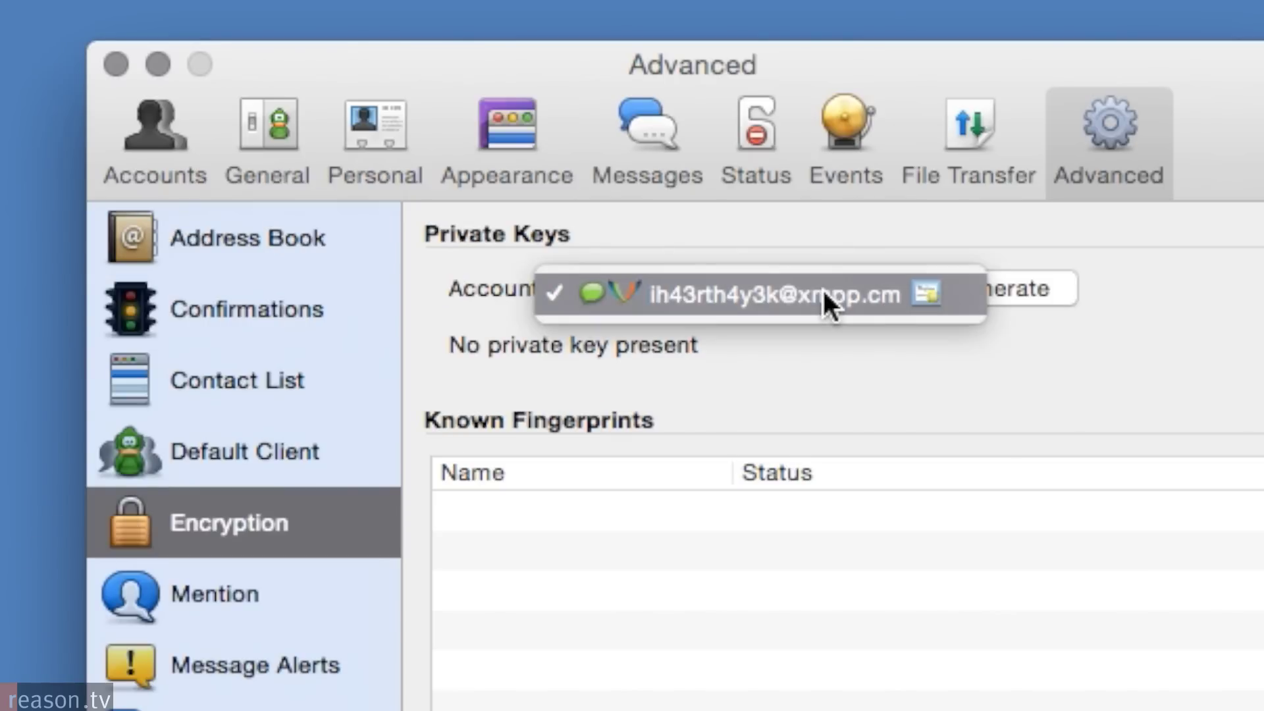
{"action": "left_click", "coordinate": [869, 289]}
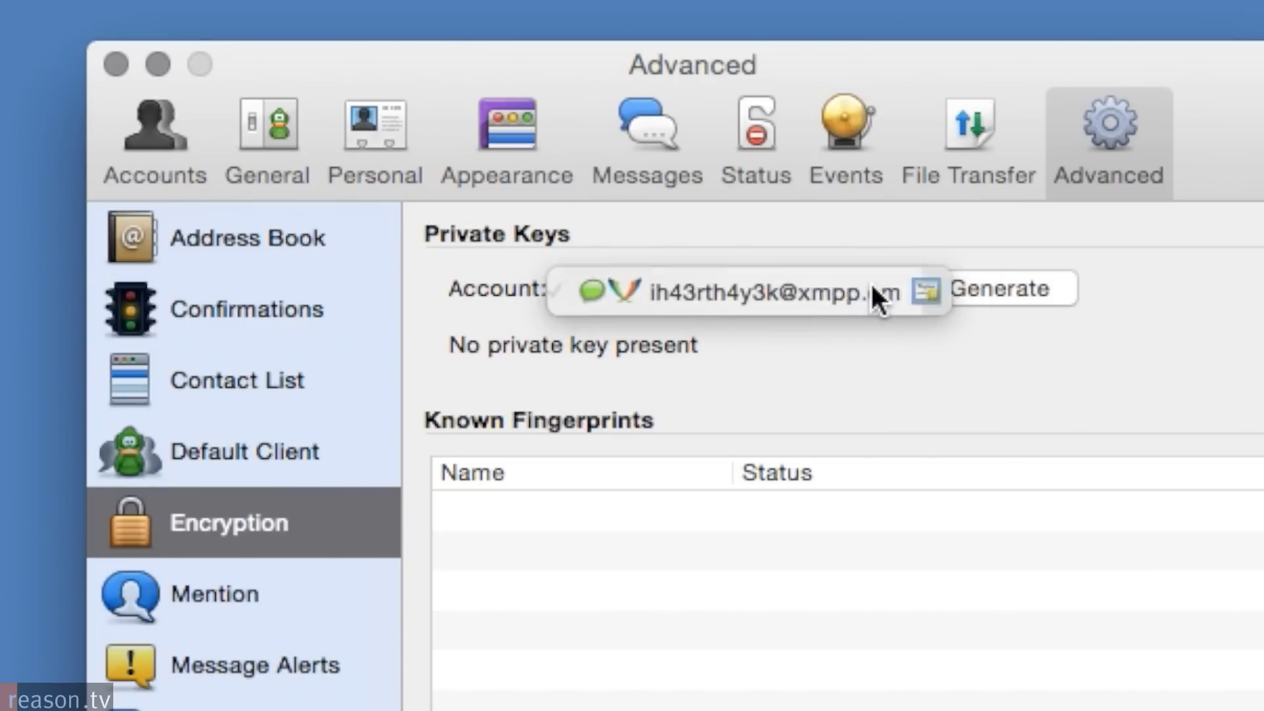
{"action": "left_click", "coordinate": [962, 288]}
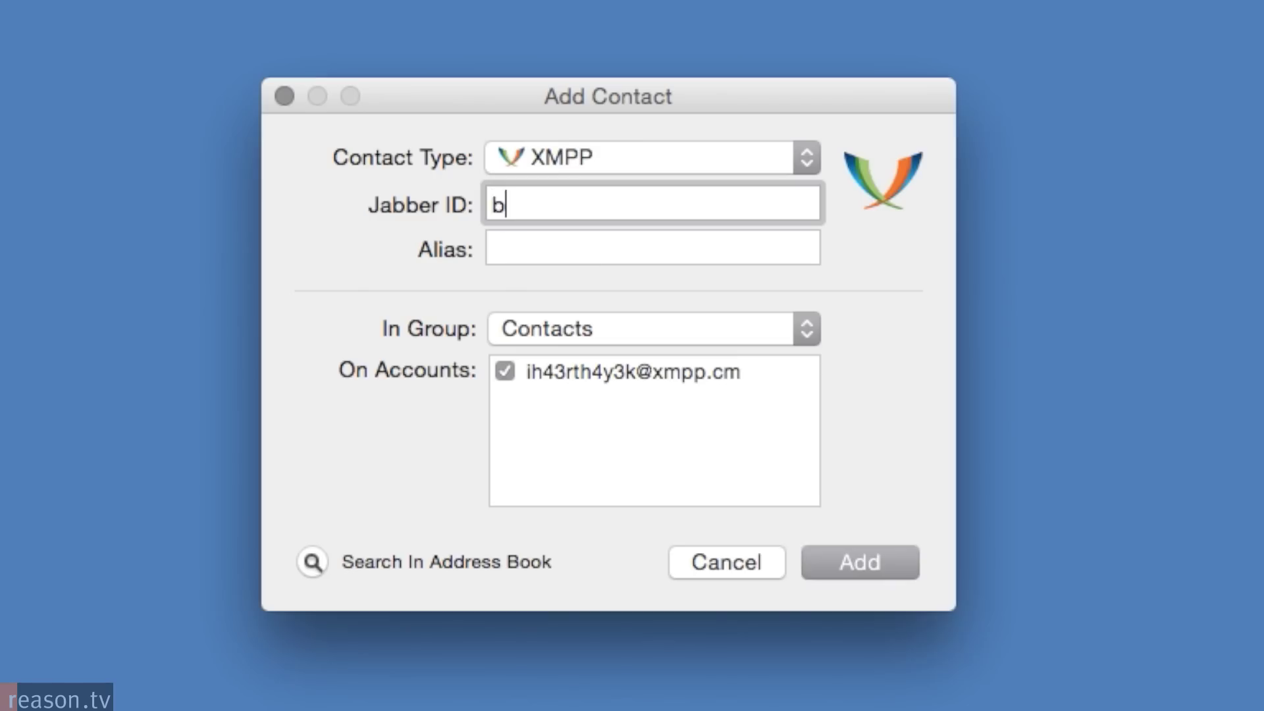
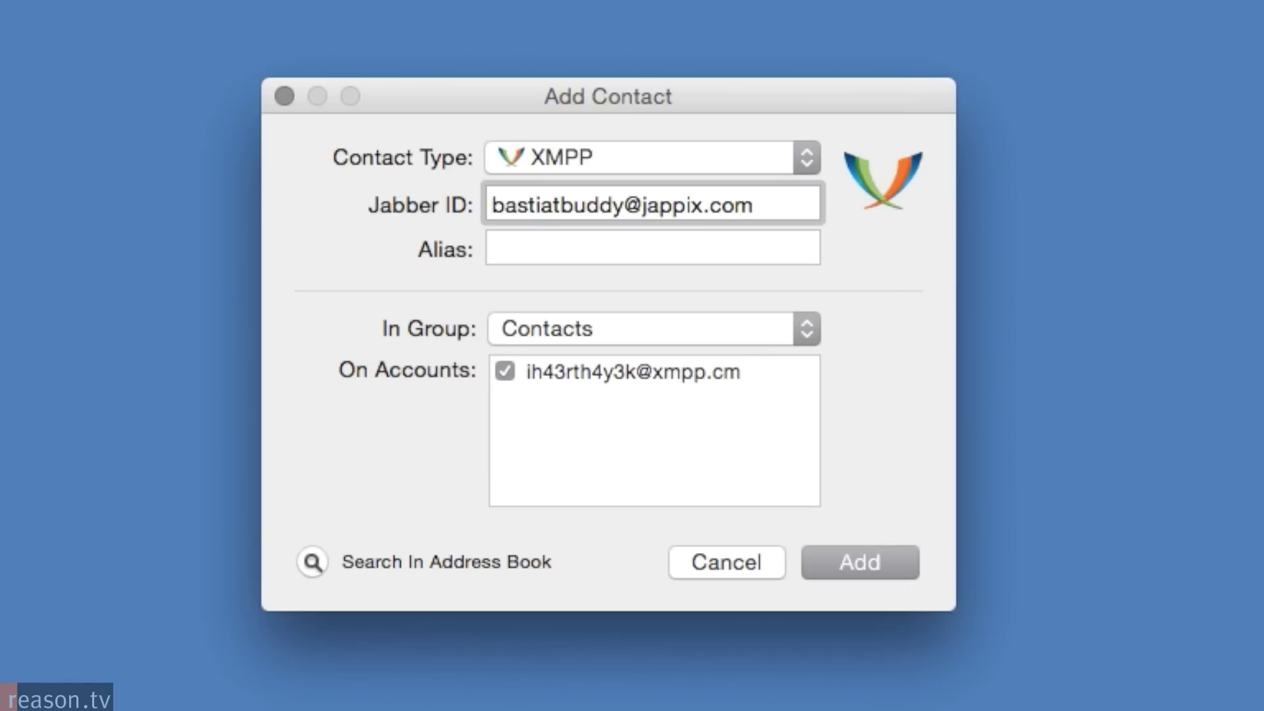
Add the buddy's Jabber ID as a contact, then select the new contact in the list.
{"action": "key", "text": "Return"}
{"action": "left_click", "coordinate": [81, 248]}
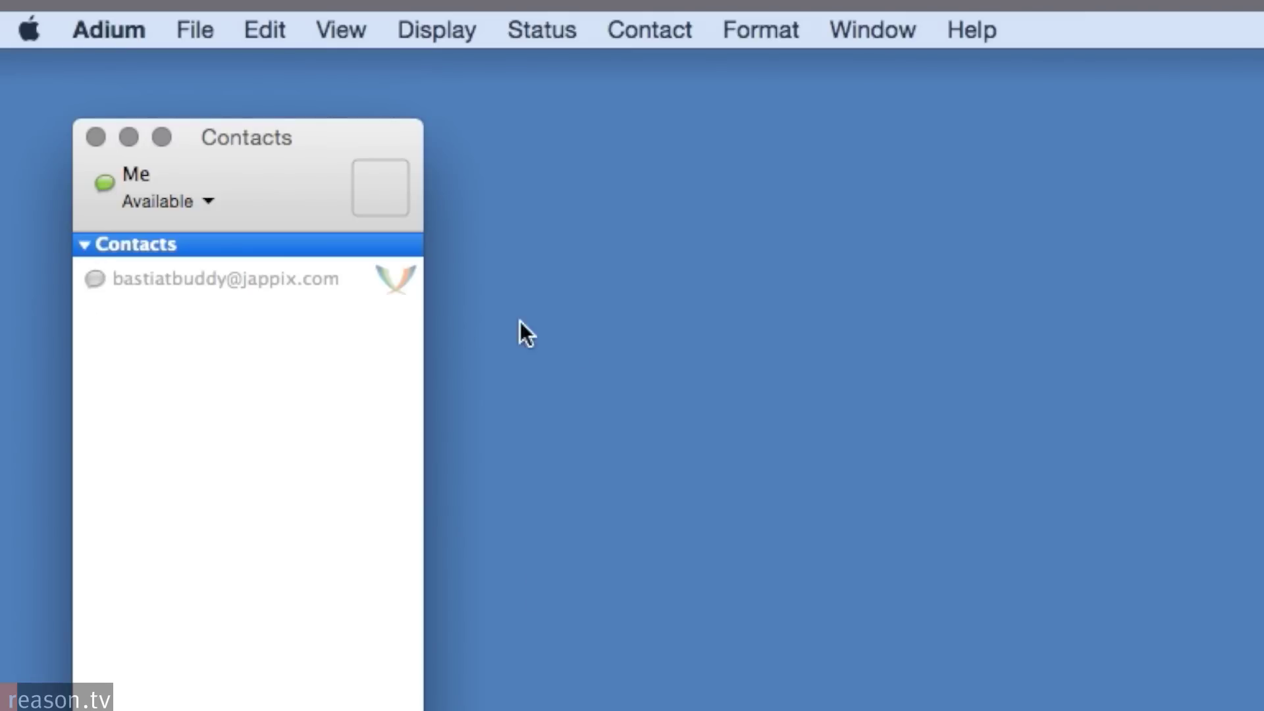
{"action": "left_click", "coordinate": [251, 281]}
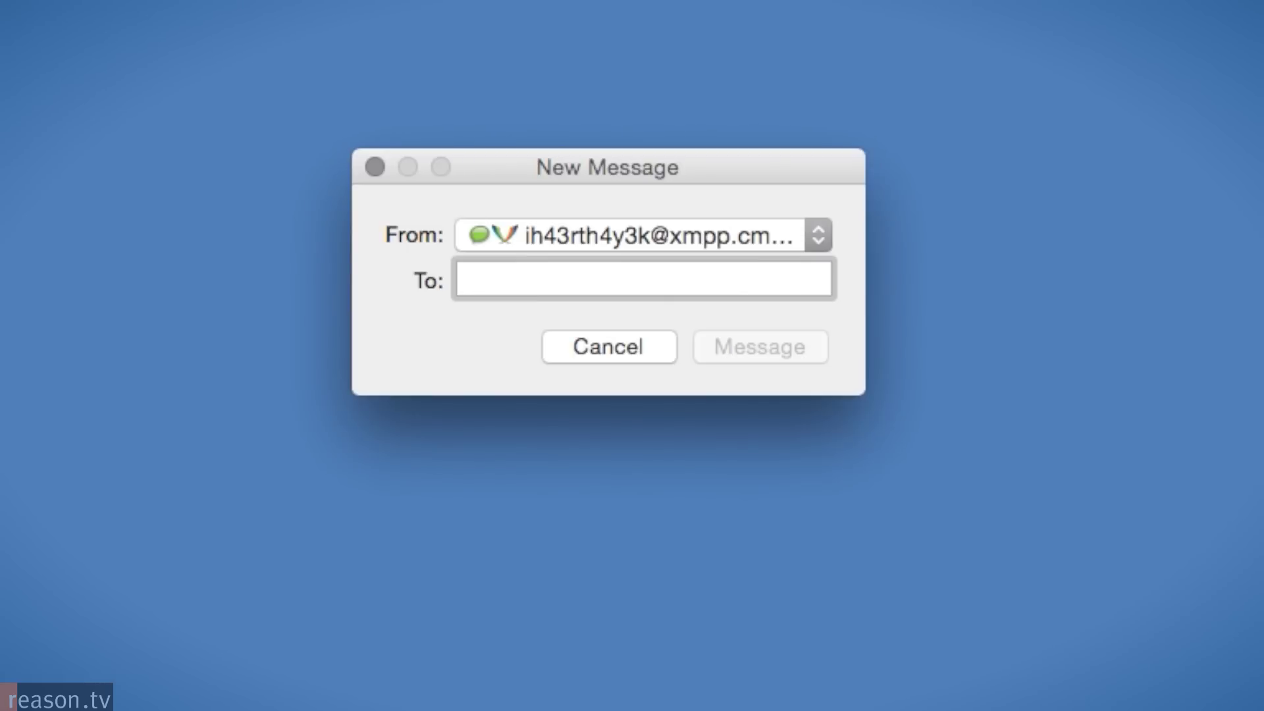
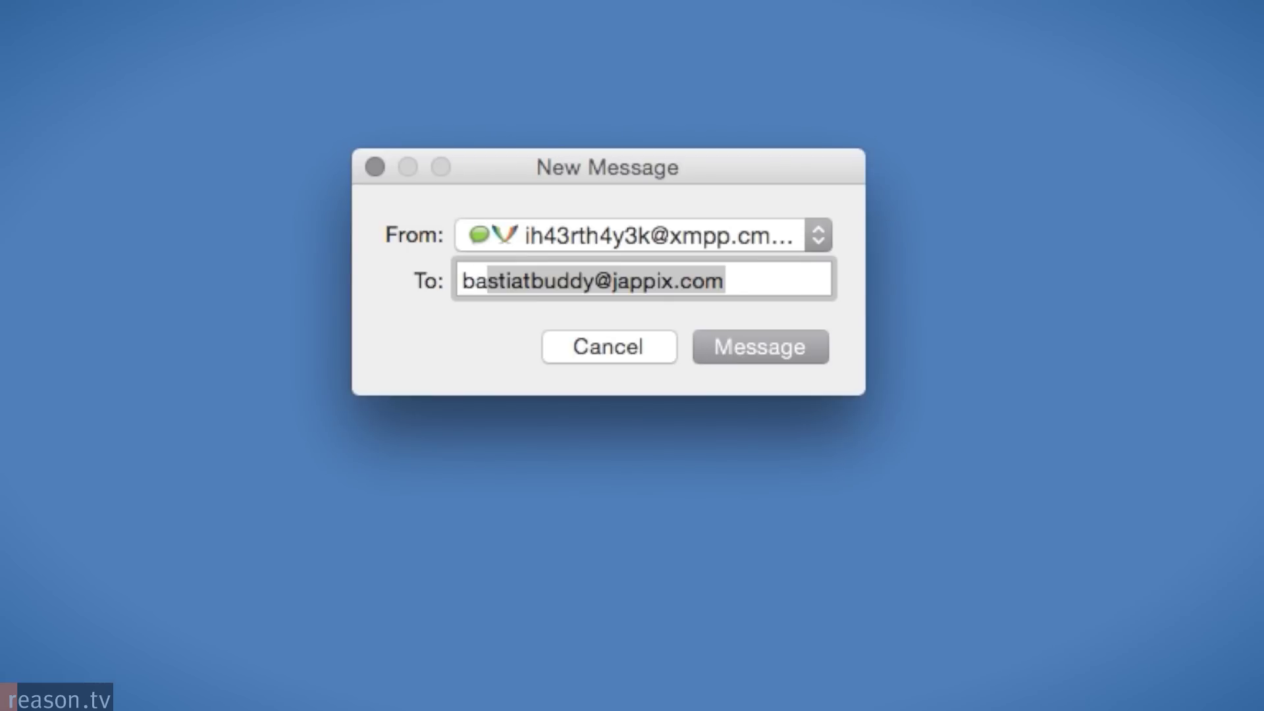
Open a chat with the buddy's autocompleted address and accept their OTR fingerprint as verified.
{"action": "key", "text": "Return"}
{"action": "key", "text": "Return"}
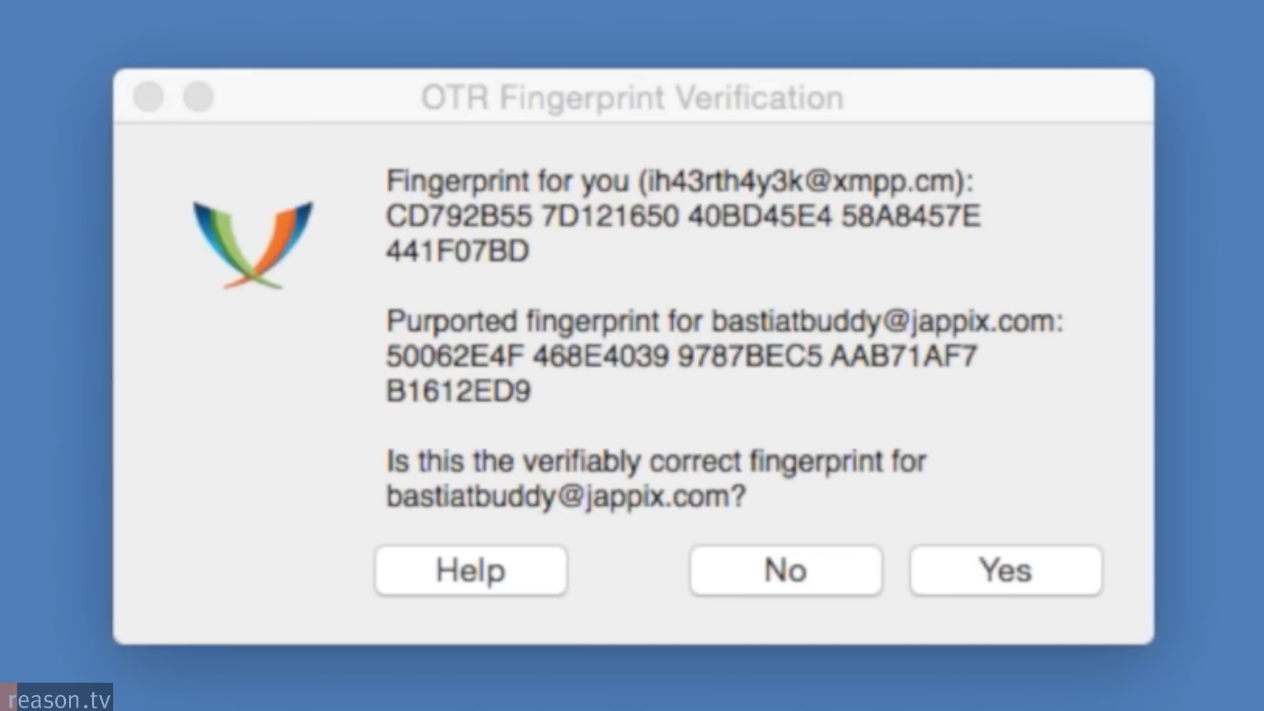
{"action": "left_click", "coordinate": [1058, 571]}
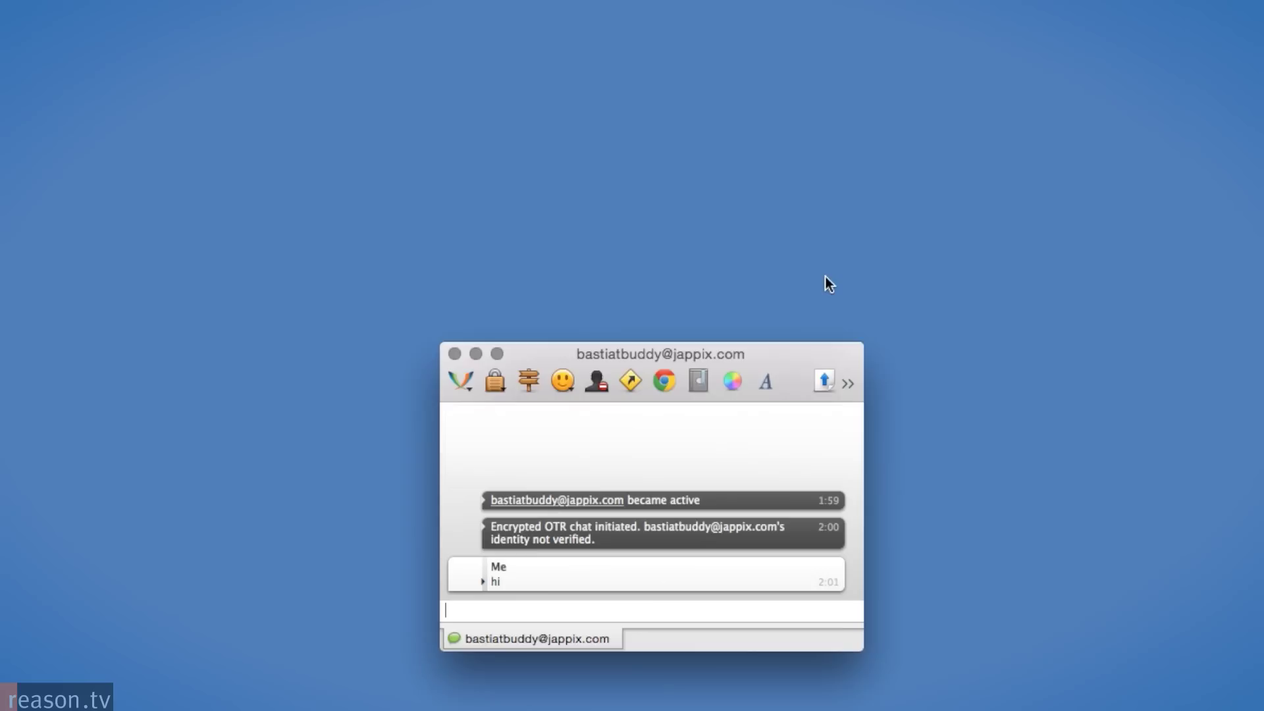